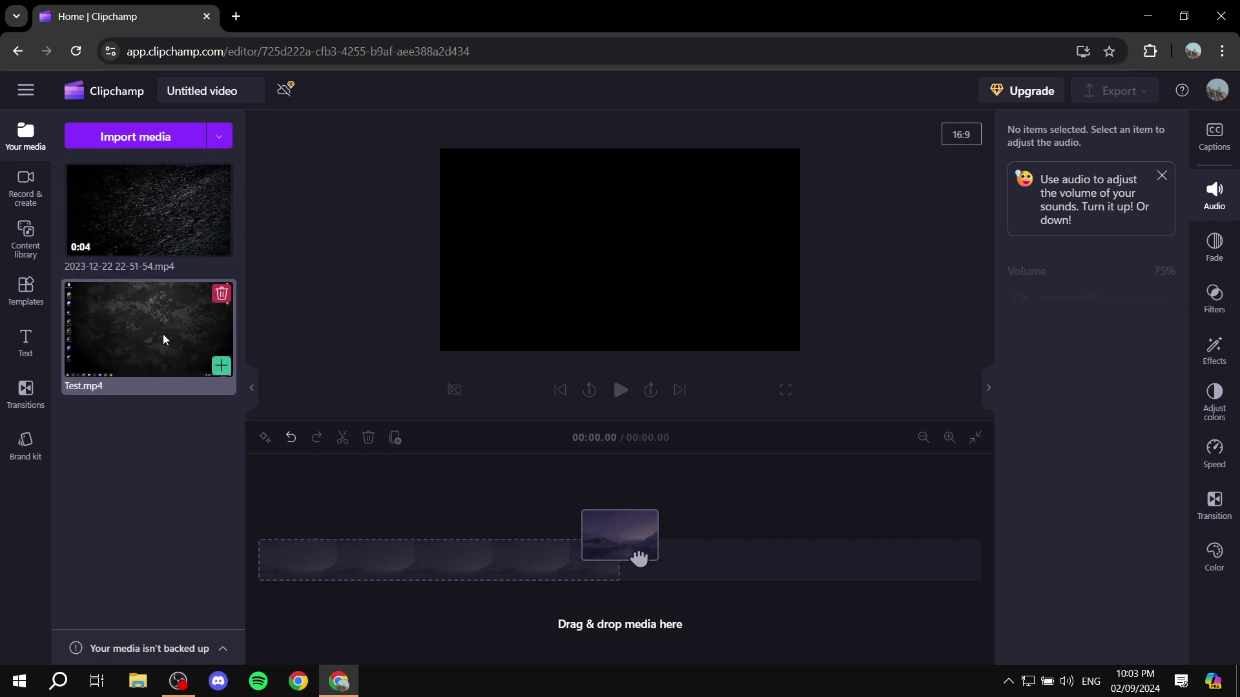
drag(163, 334, 360, 573)
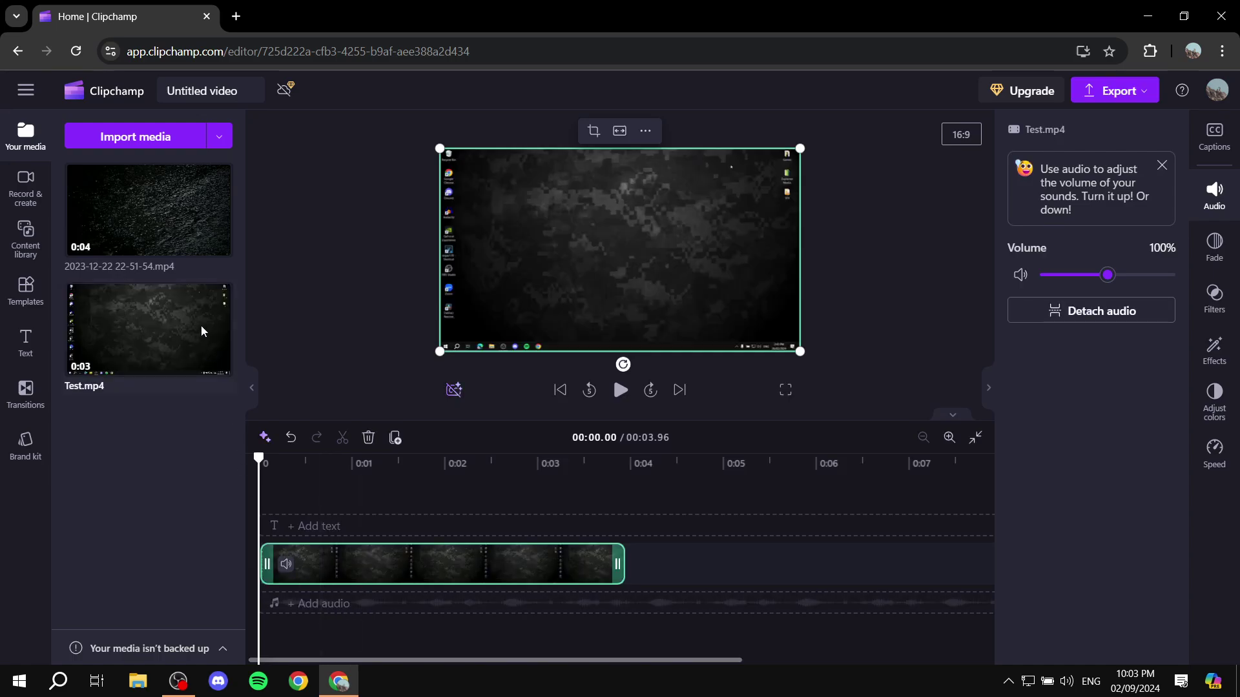
drag(160, 202, 714, 553)
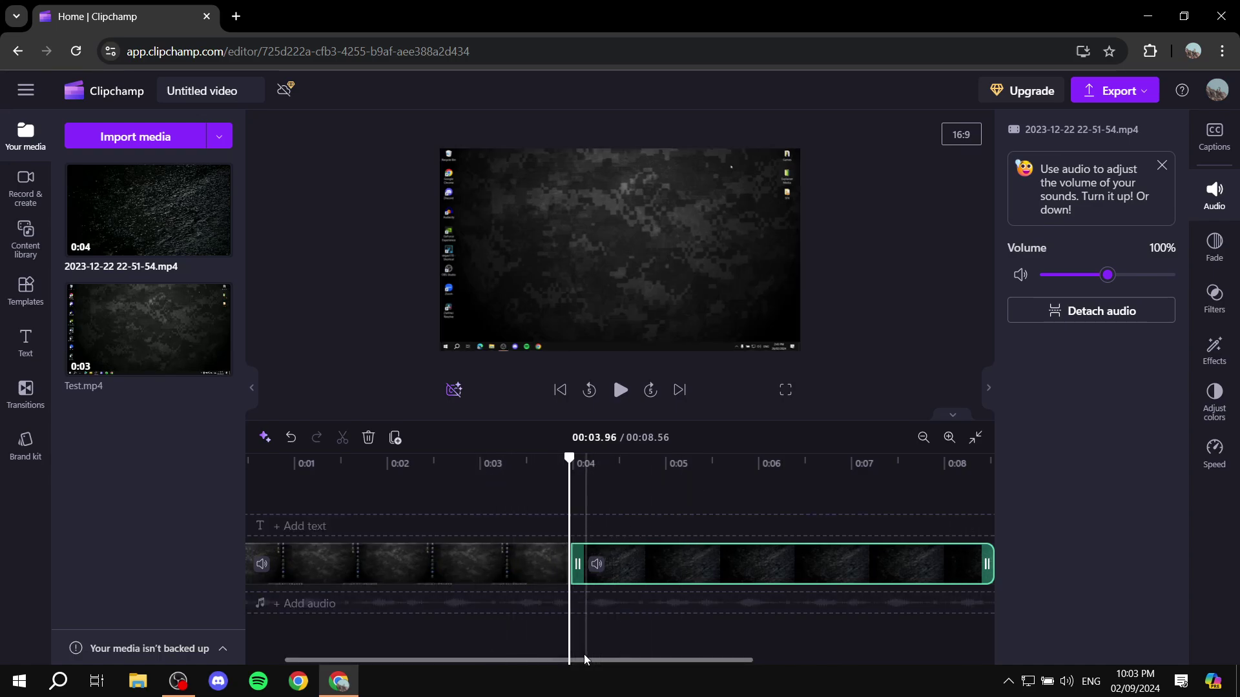
drag(584, 661, 452, 652)
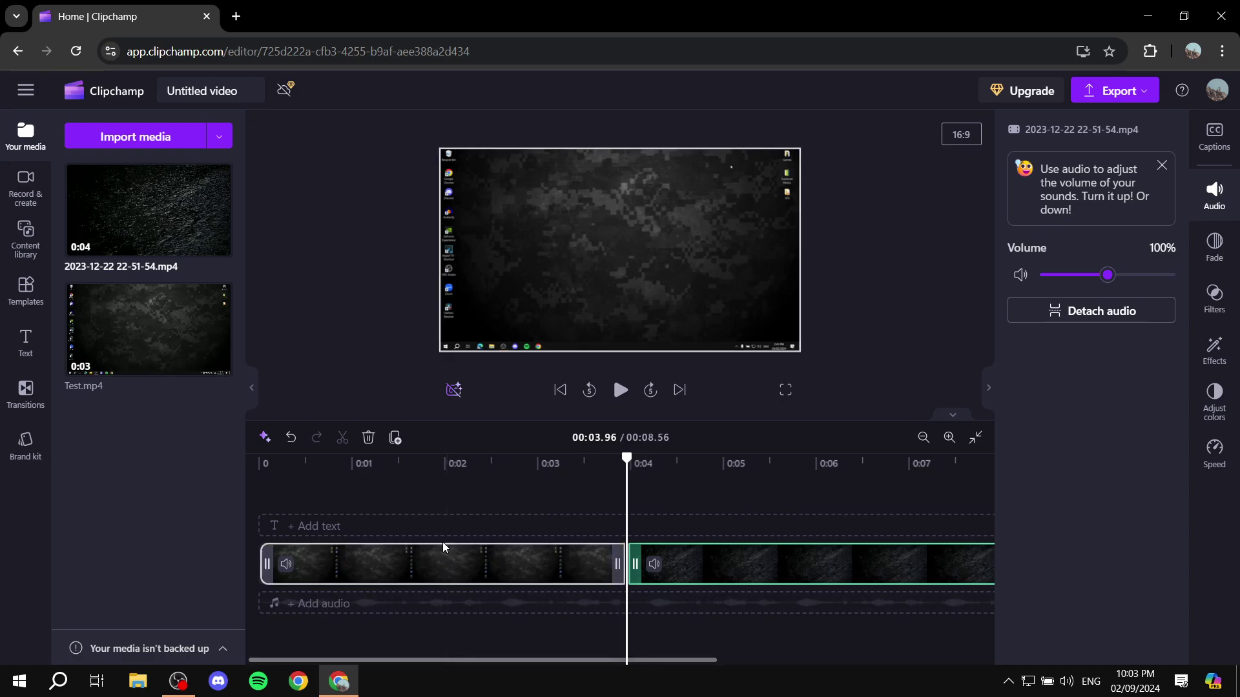
click(428, 561)
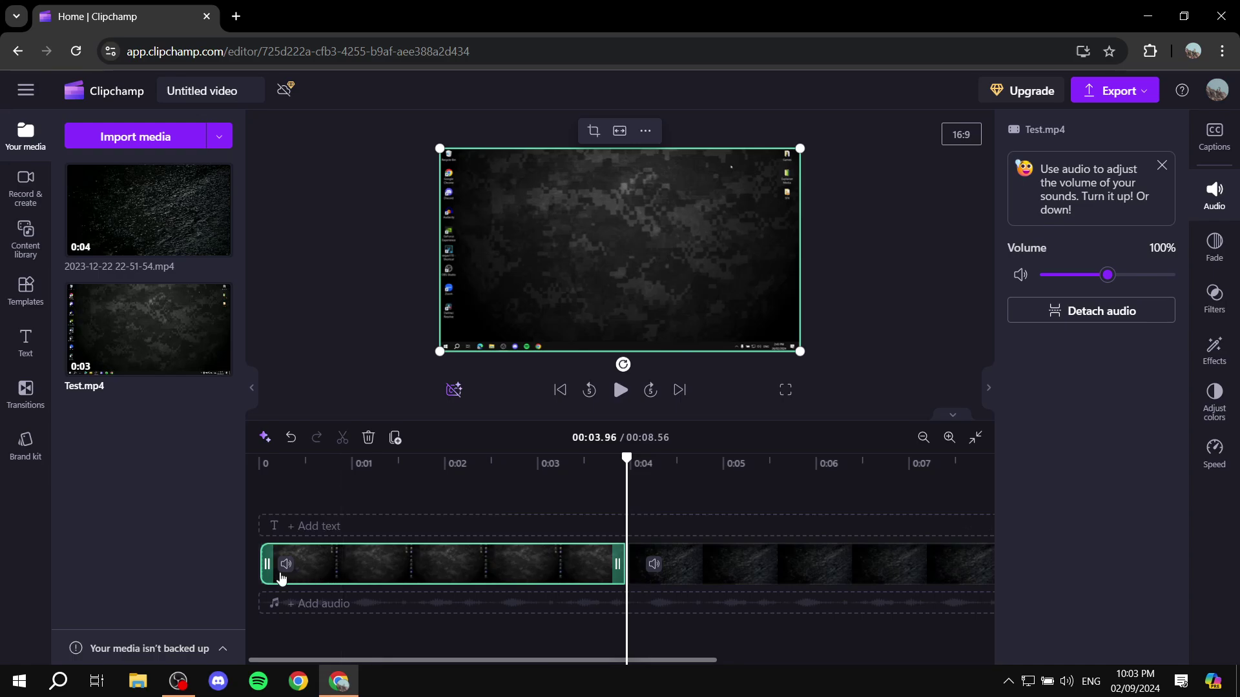
drag(266, 567, 213, 563)
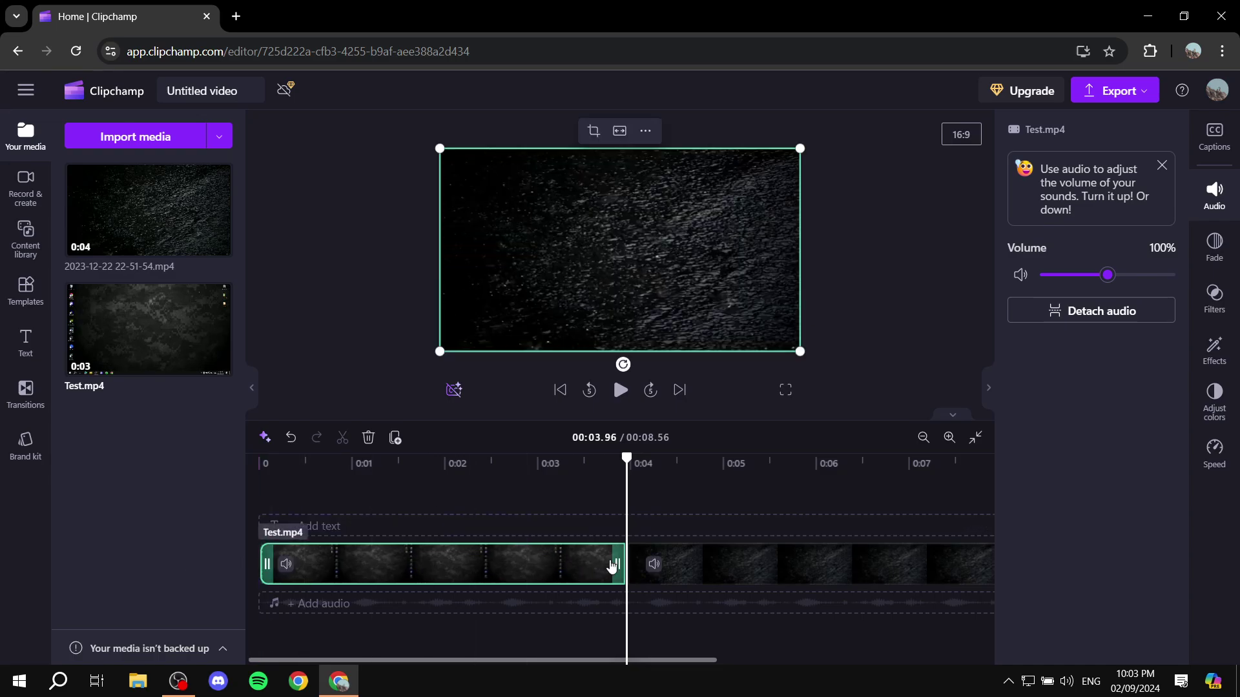
drag(612, 566, 551, 565)
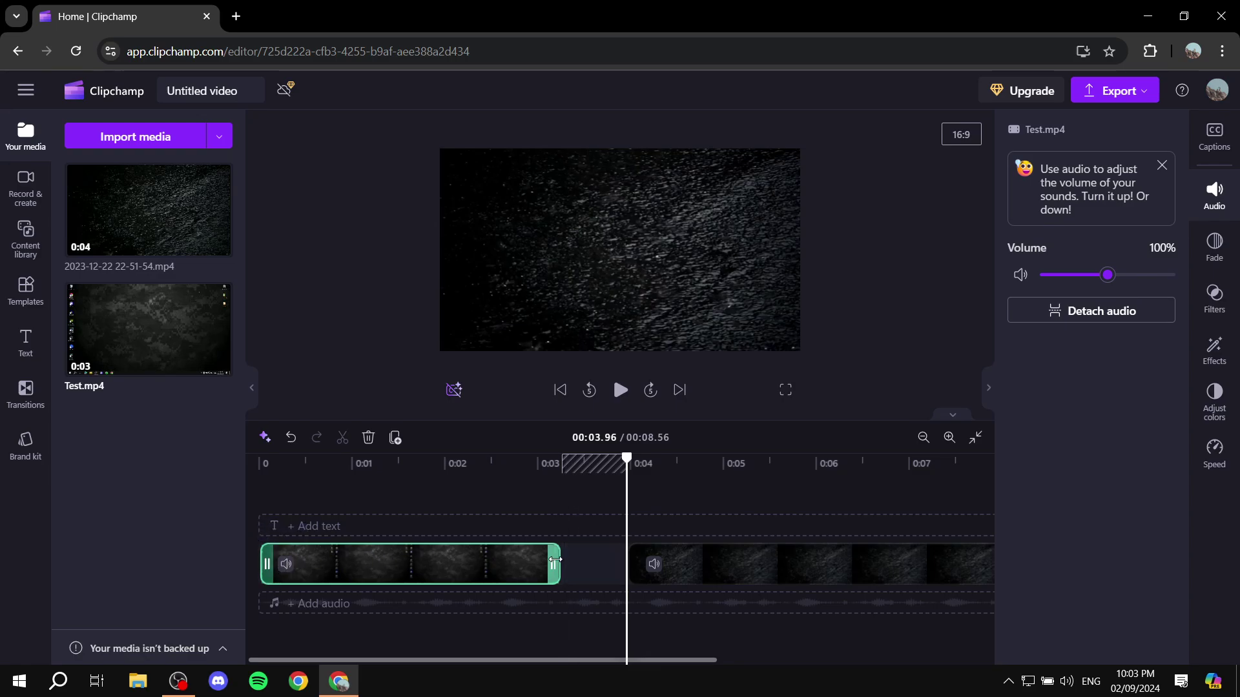
drag(554, 563, 646, 562)
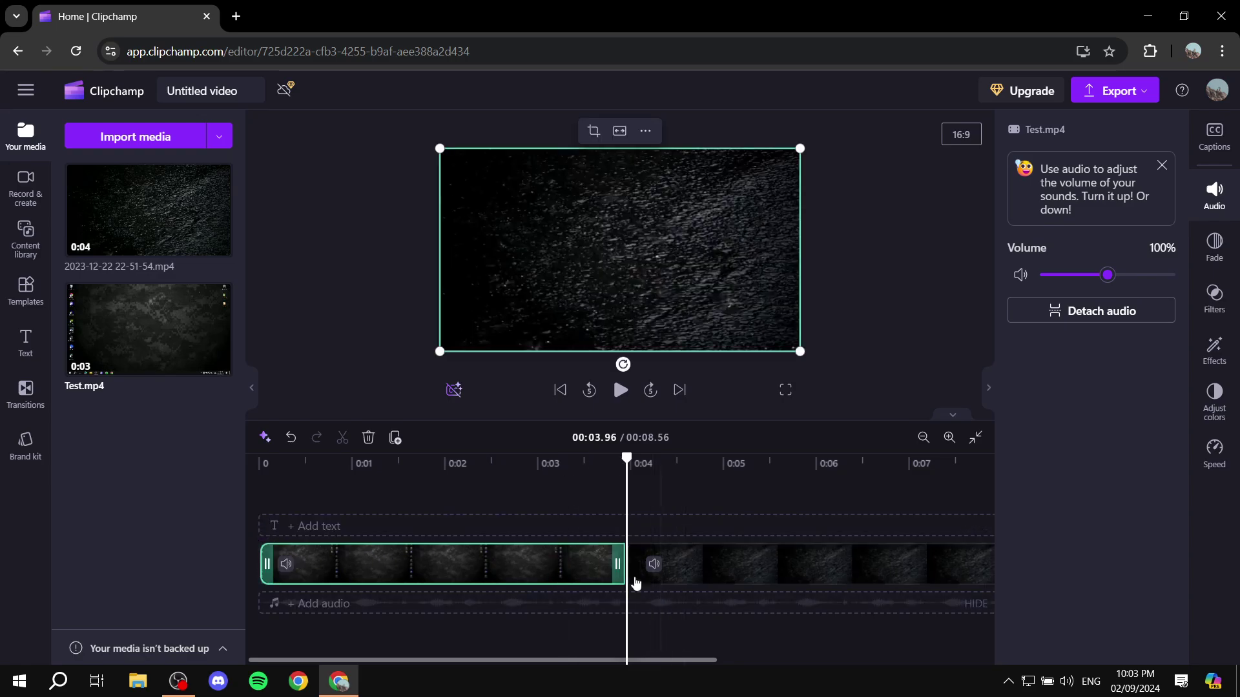
click(706, 547)
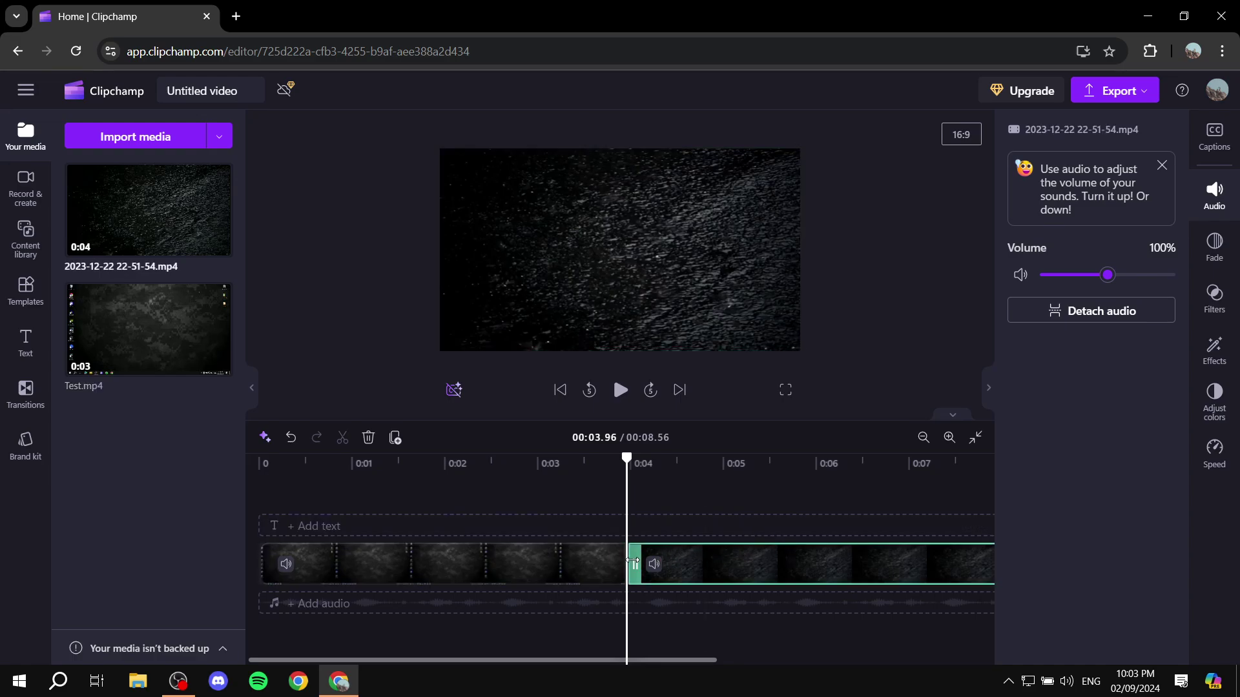
drag(634, 564, 515, 570)
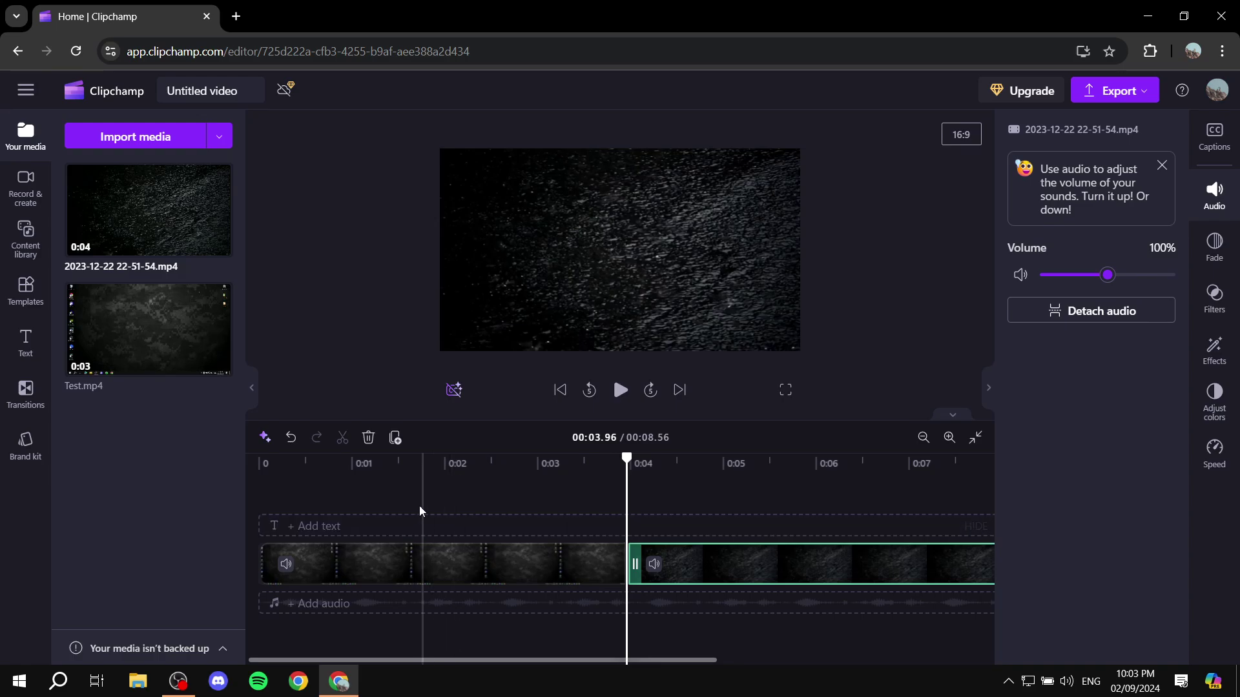
Preview the start of the video and set the playhead at 00:01.79
click(298, 477)
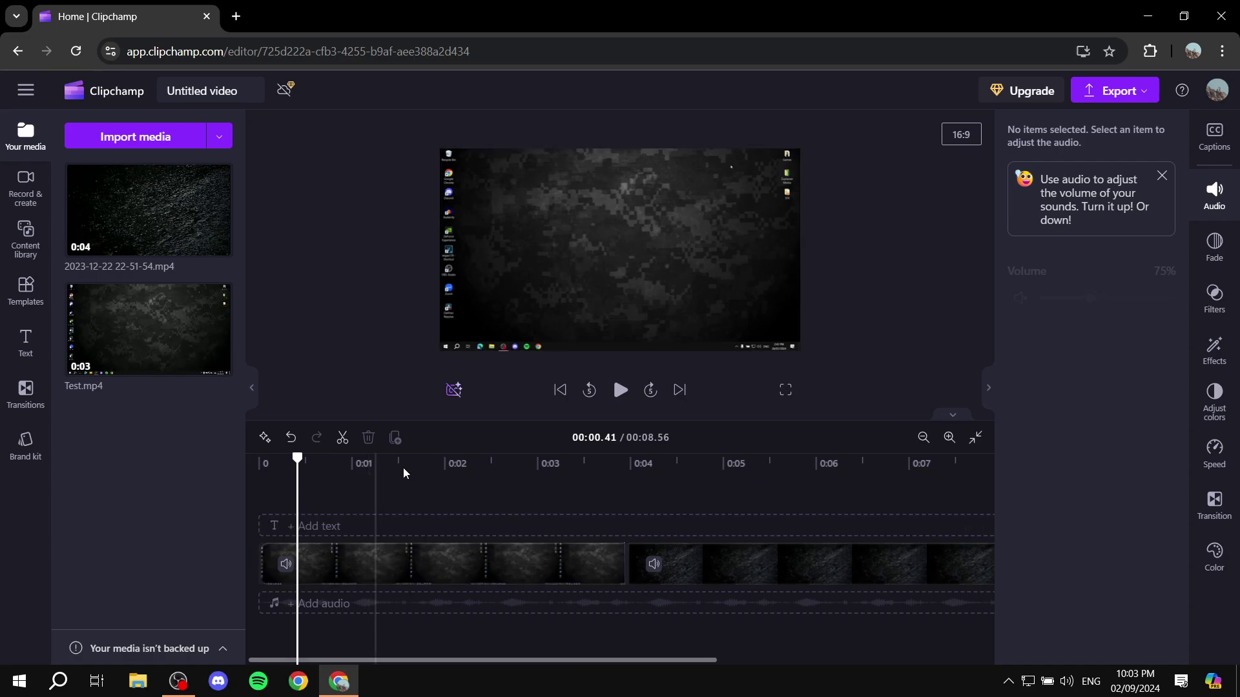
key(space)
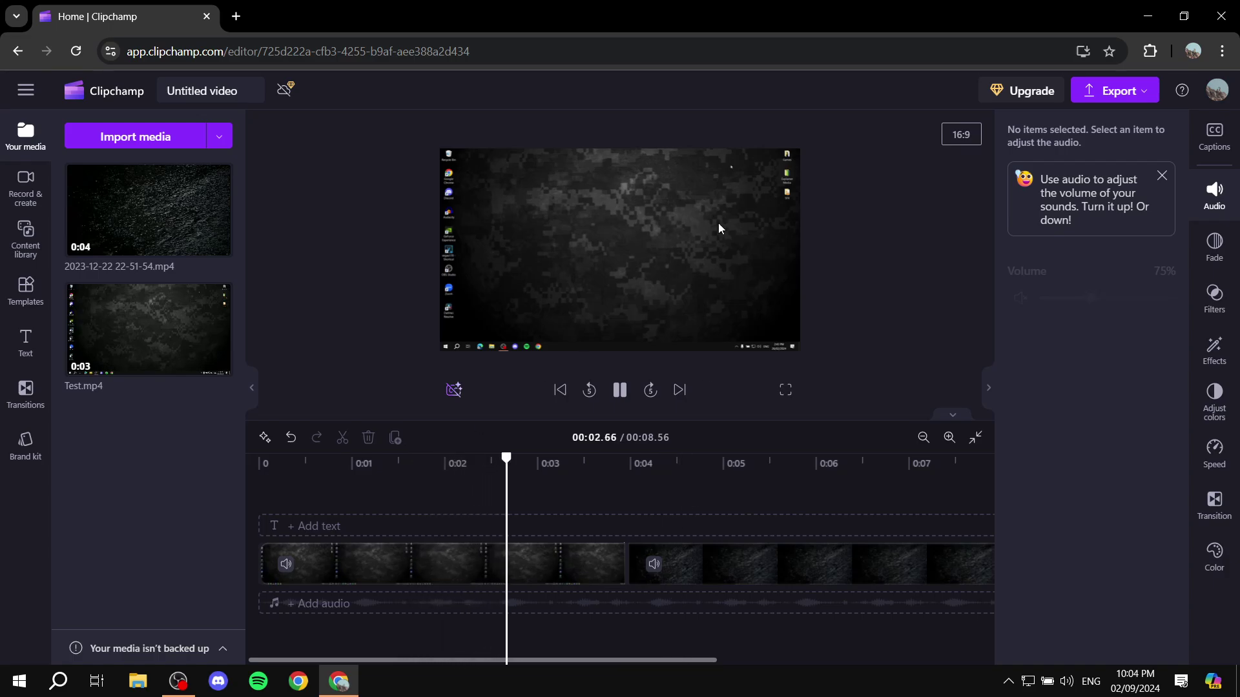
key(space)
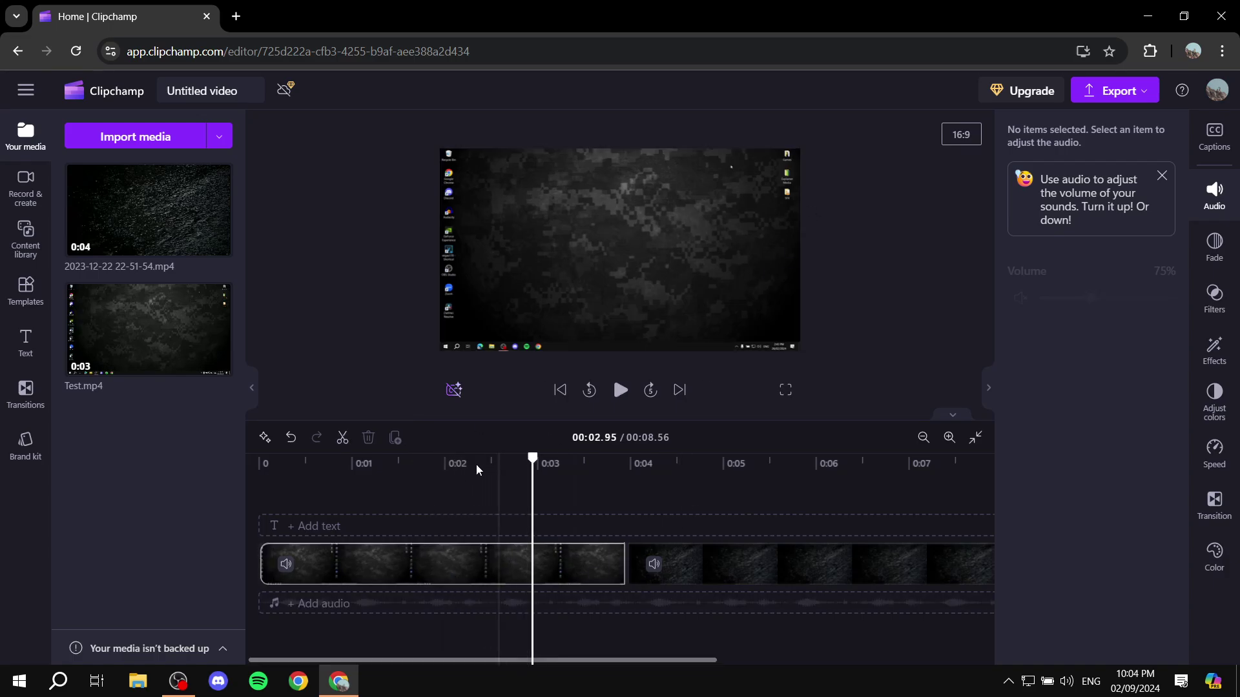
click(425, 478)
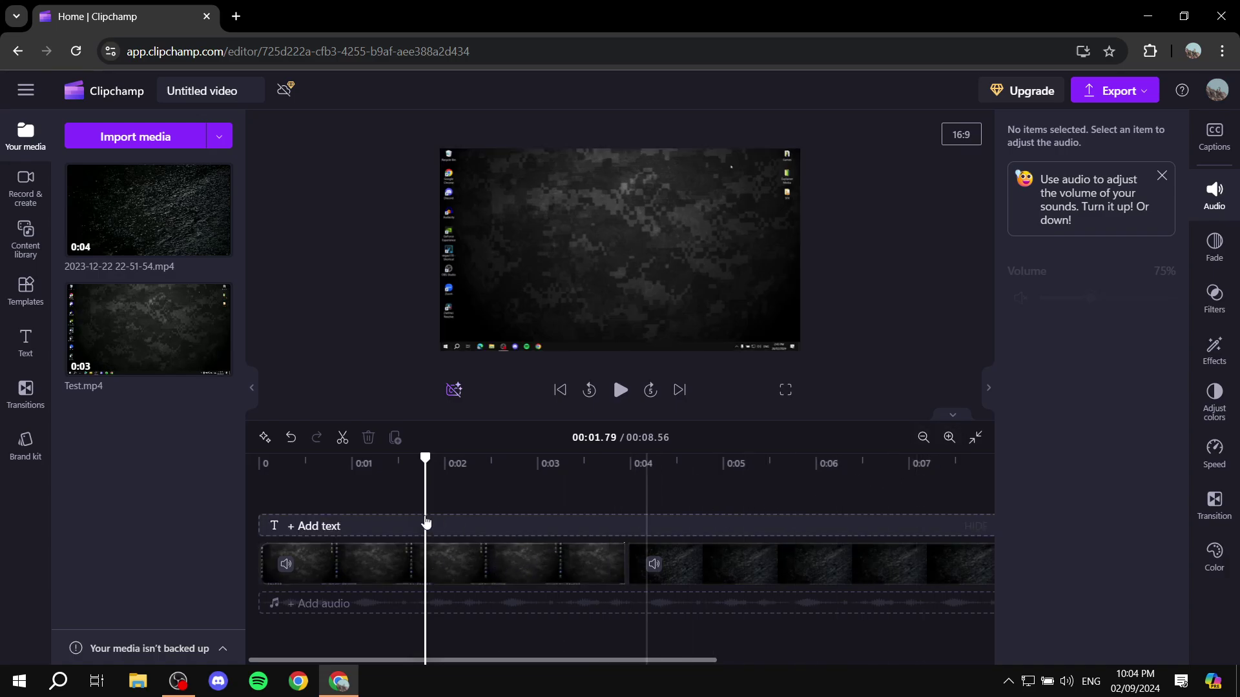
Zoom the timeline in closely around the 00:01.79 playhead
click(949, 437)
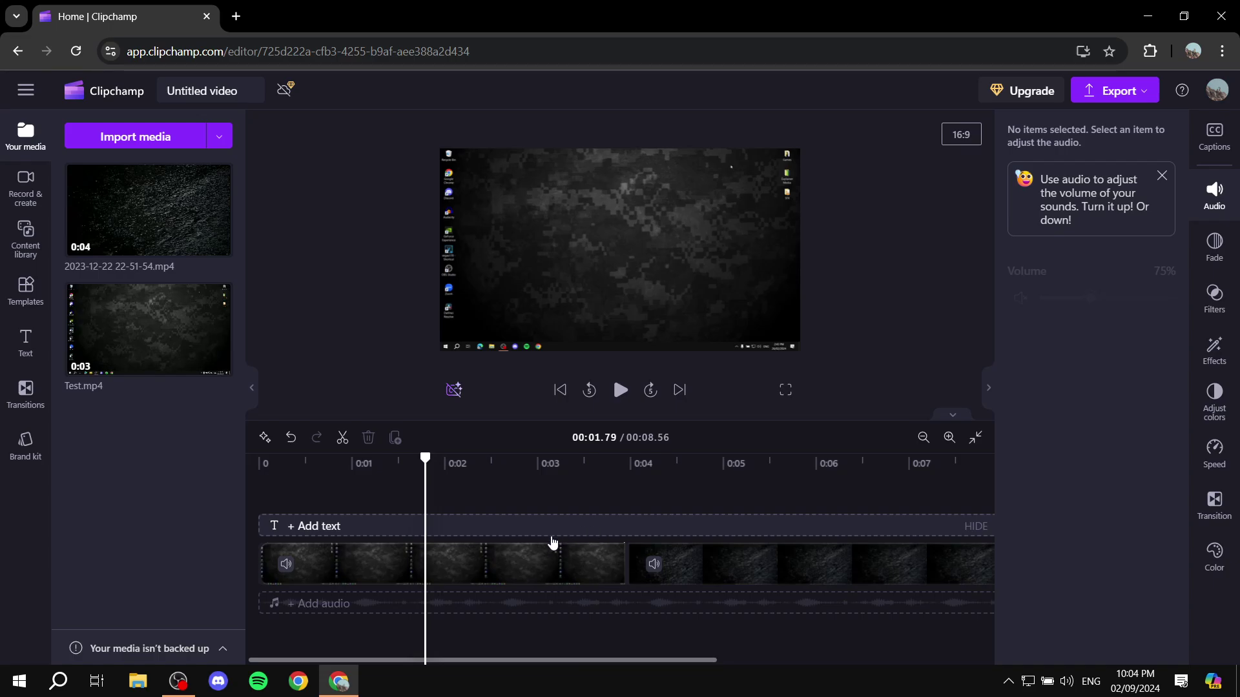
click(949, 437)
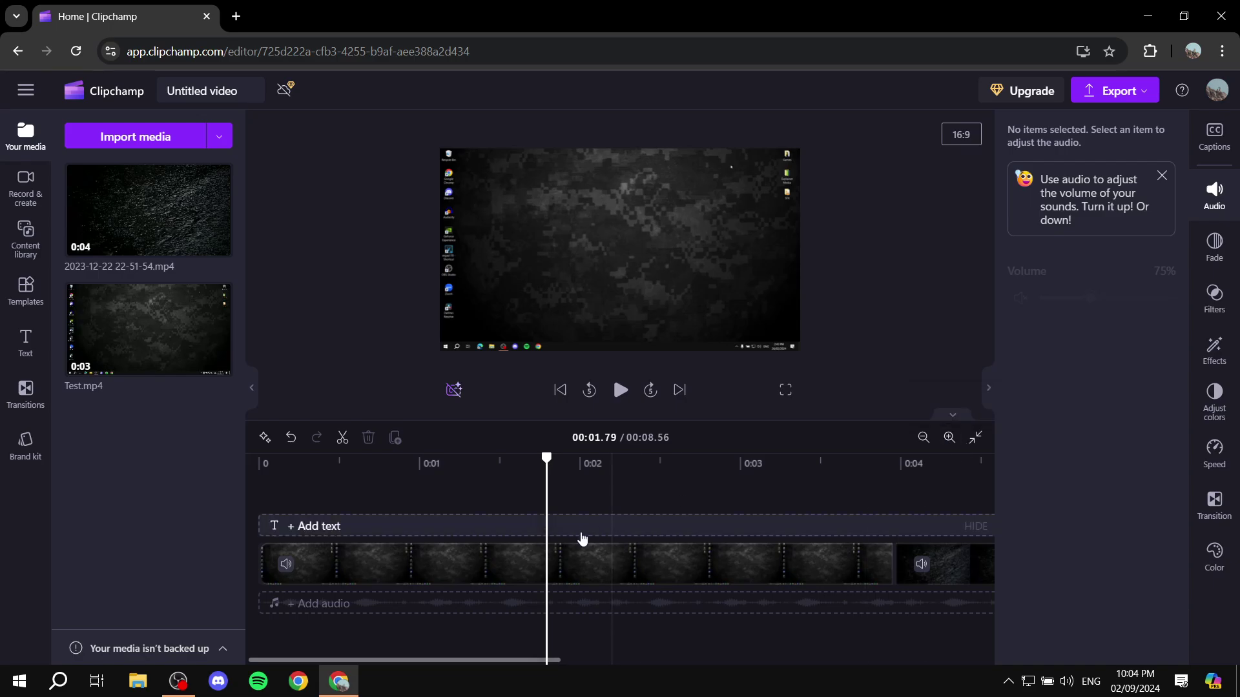
key(ctrl+equal)
key(ctrl+equal)
key(ctrl+equal)
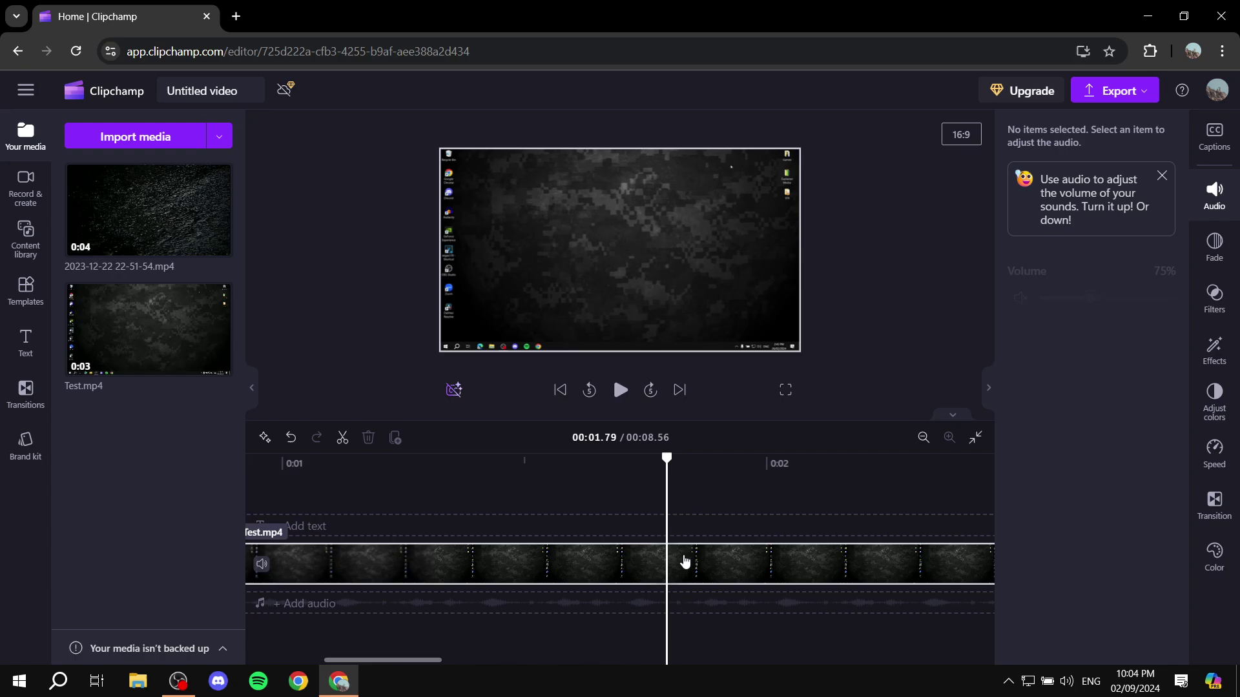
drag(402, 661, 424, 657)
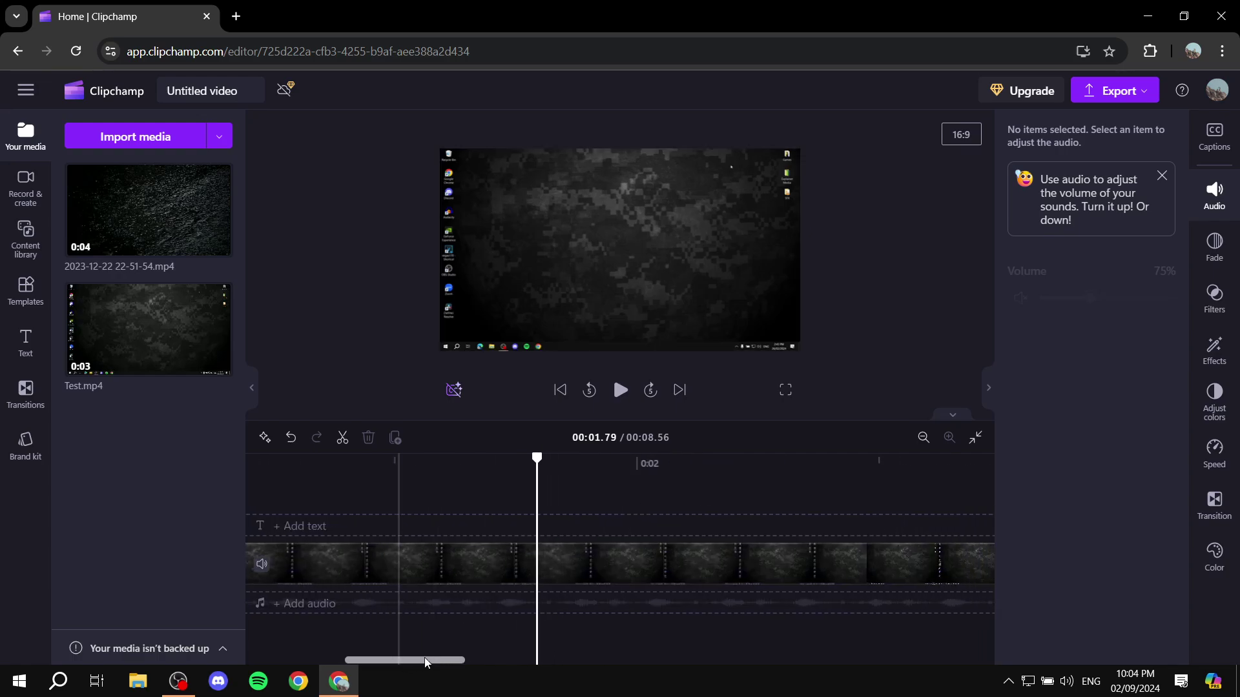
Split Test.mp4 at 00:01.79 and 00:02.15, then select the short middle piece
click(549, 571)
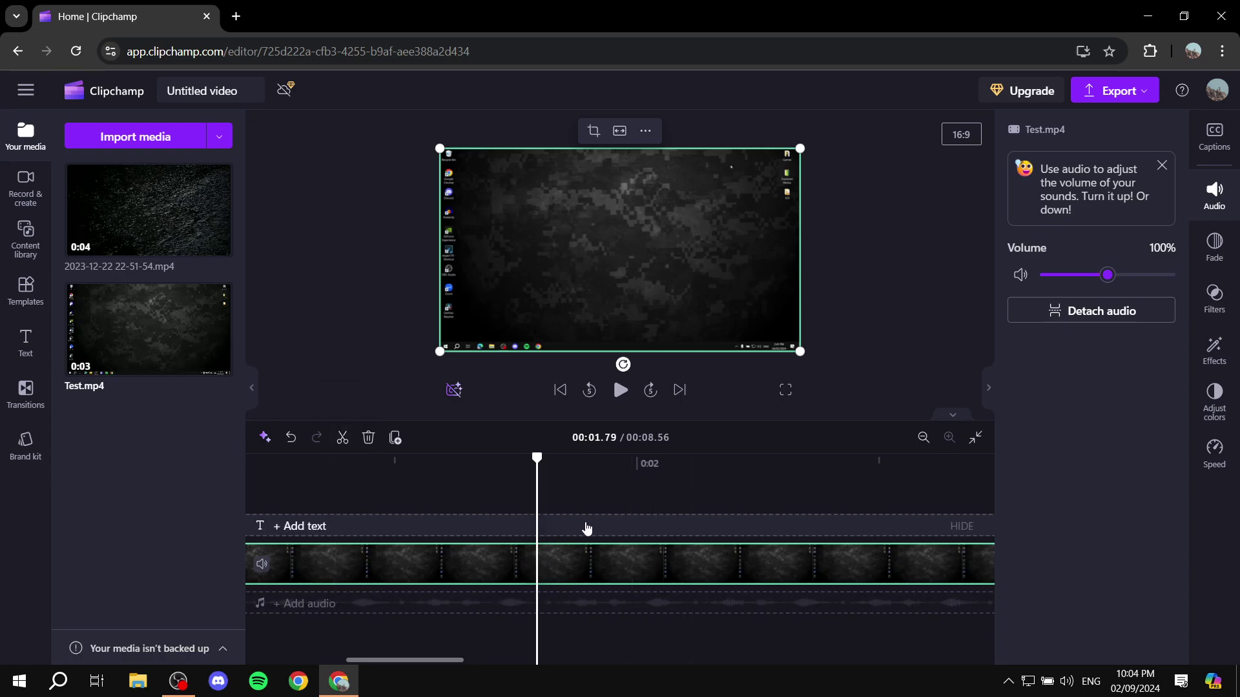
key(s)
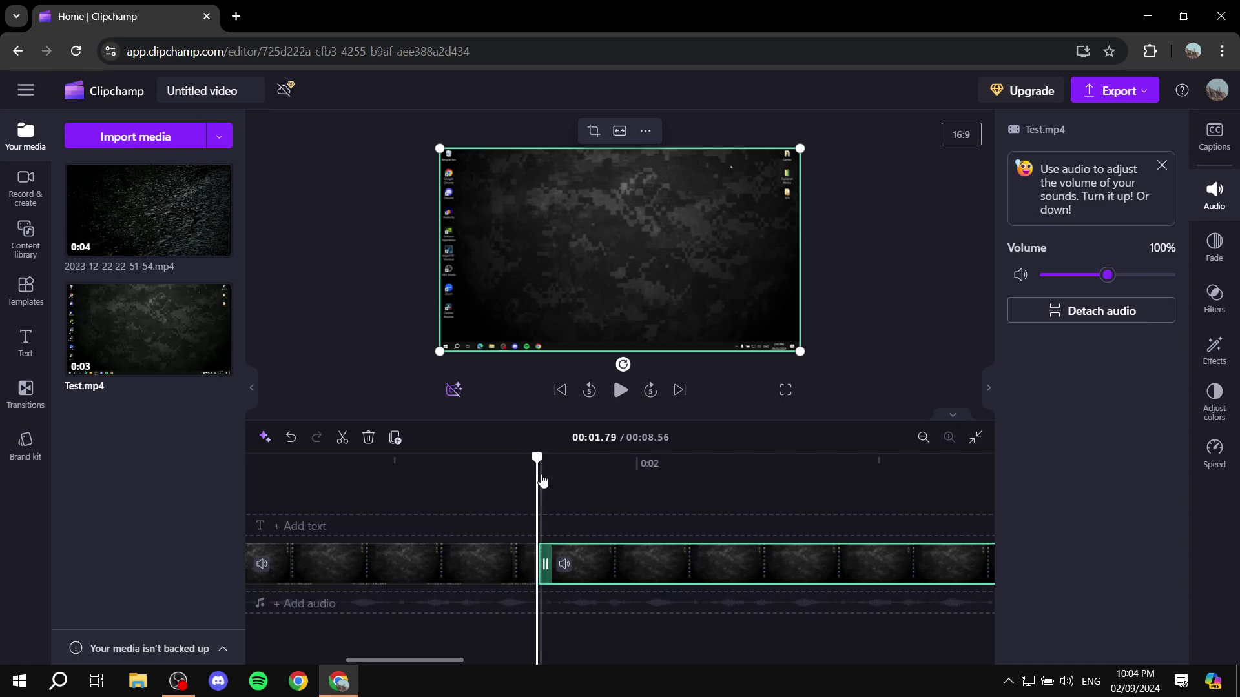
mouse_move(527, 574)
click(618, 468)
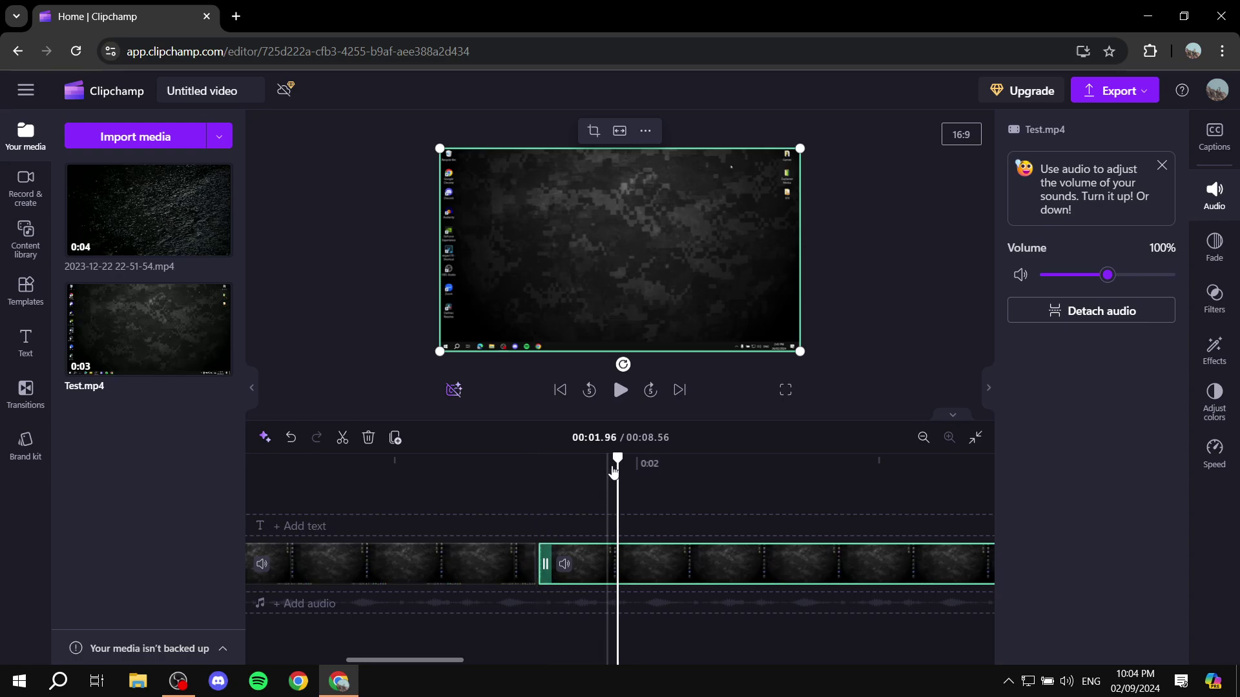
drag(617, 458, 713, 457)
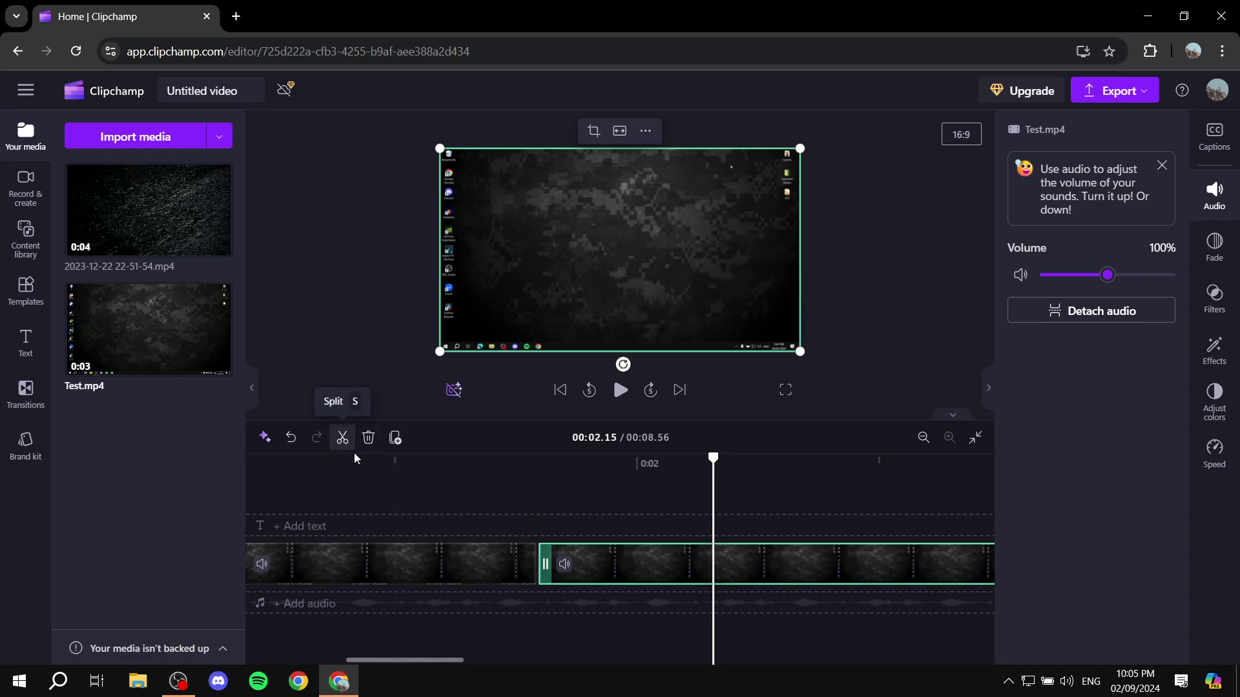
key(s)
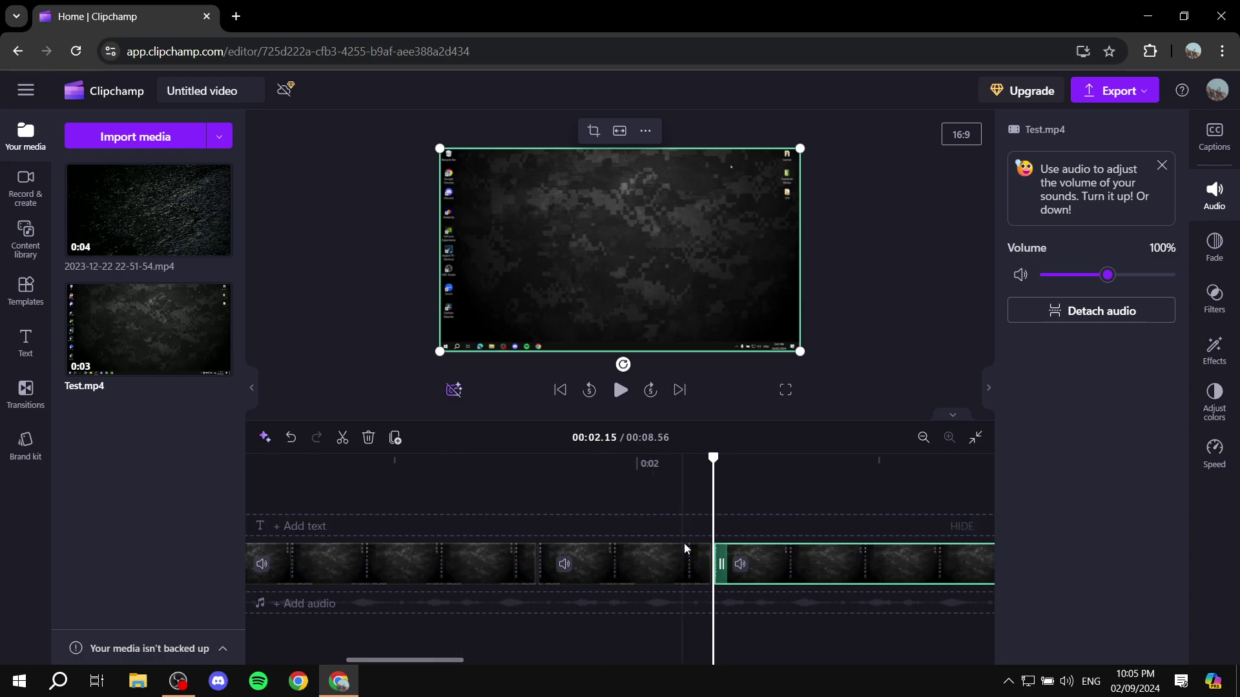
click(684, 554)
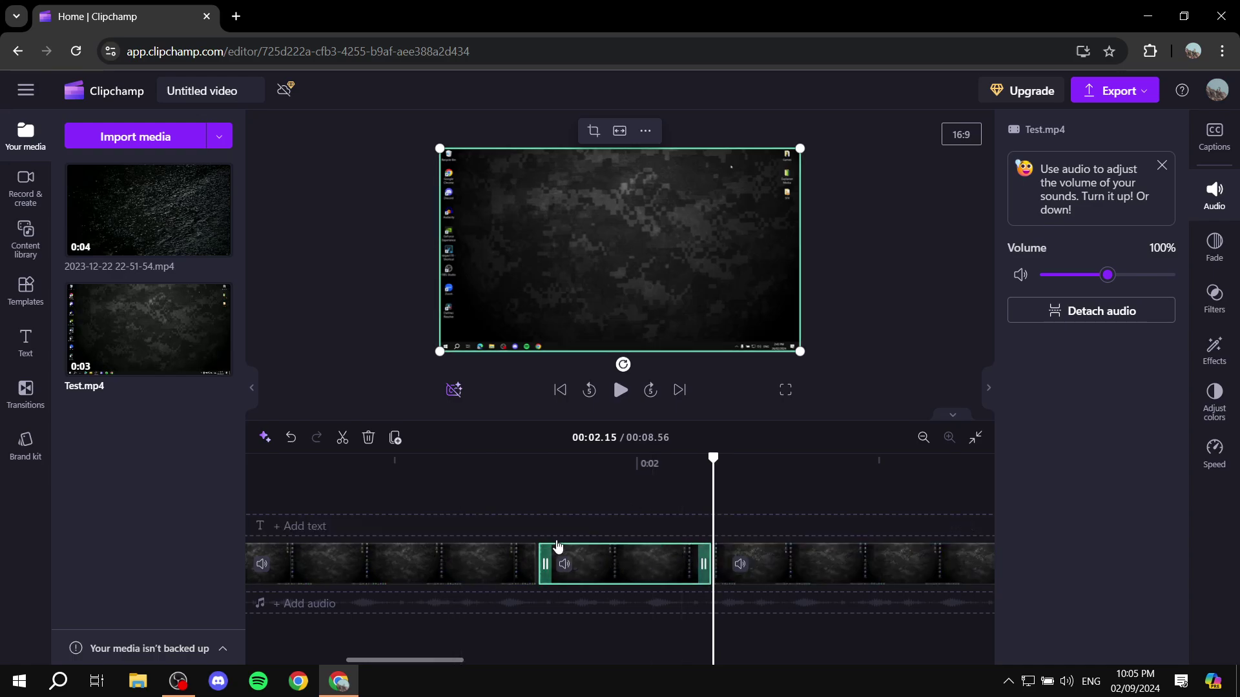
click(538, 478)
click(648, 560)
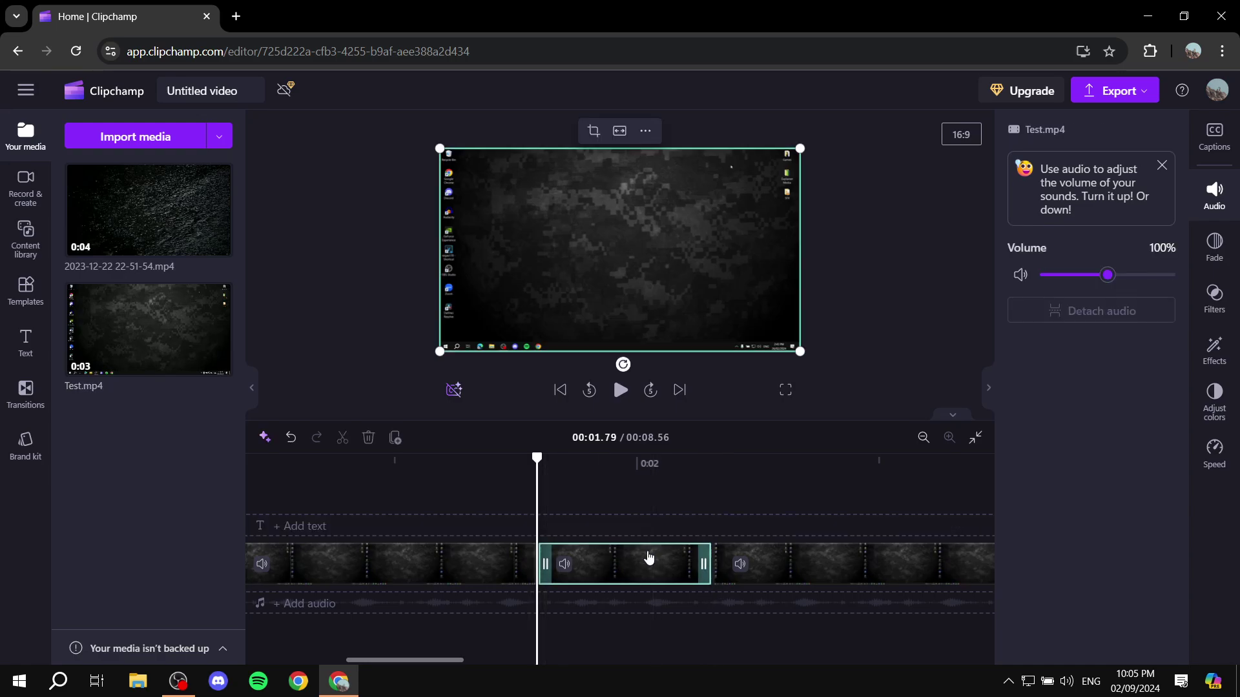
click(709, 497)
click(639, 568)
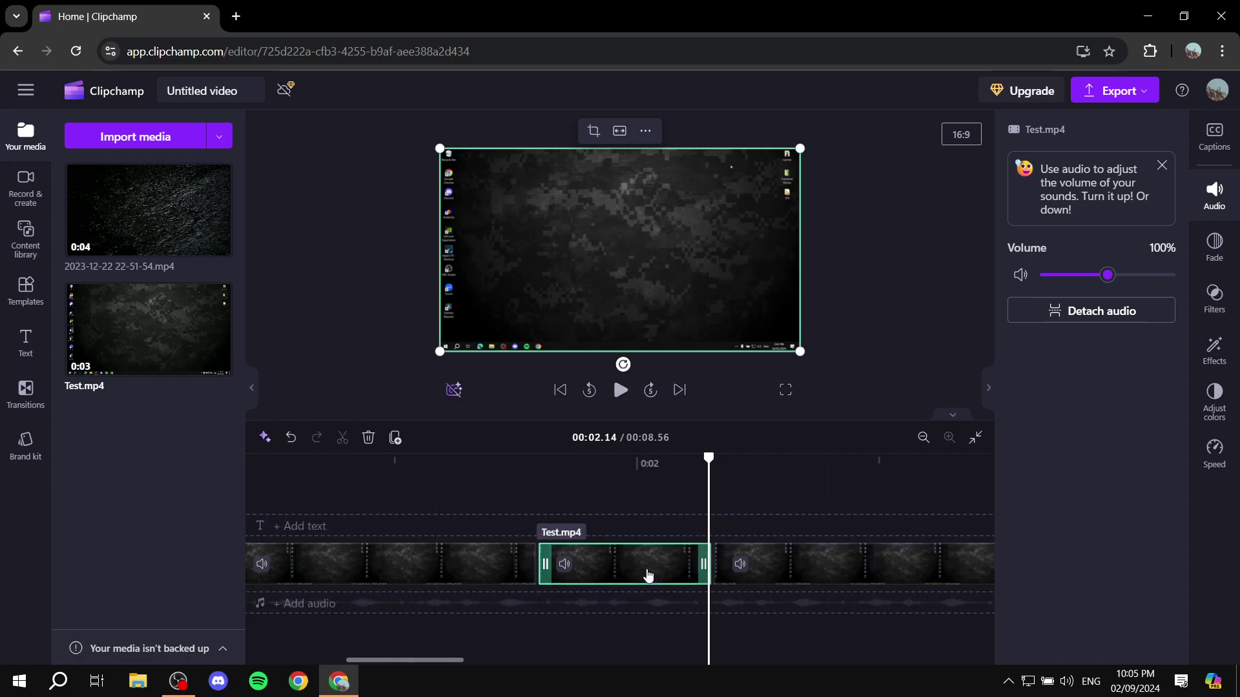
Delete Test.mp4's middle piece, close the gap, and play back the 8.20-second join
right_click(649, 574)
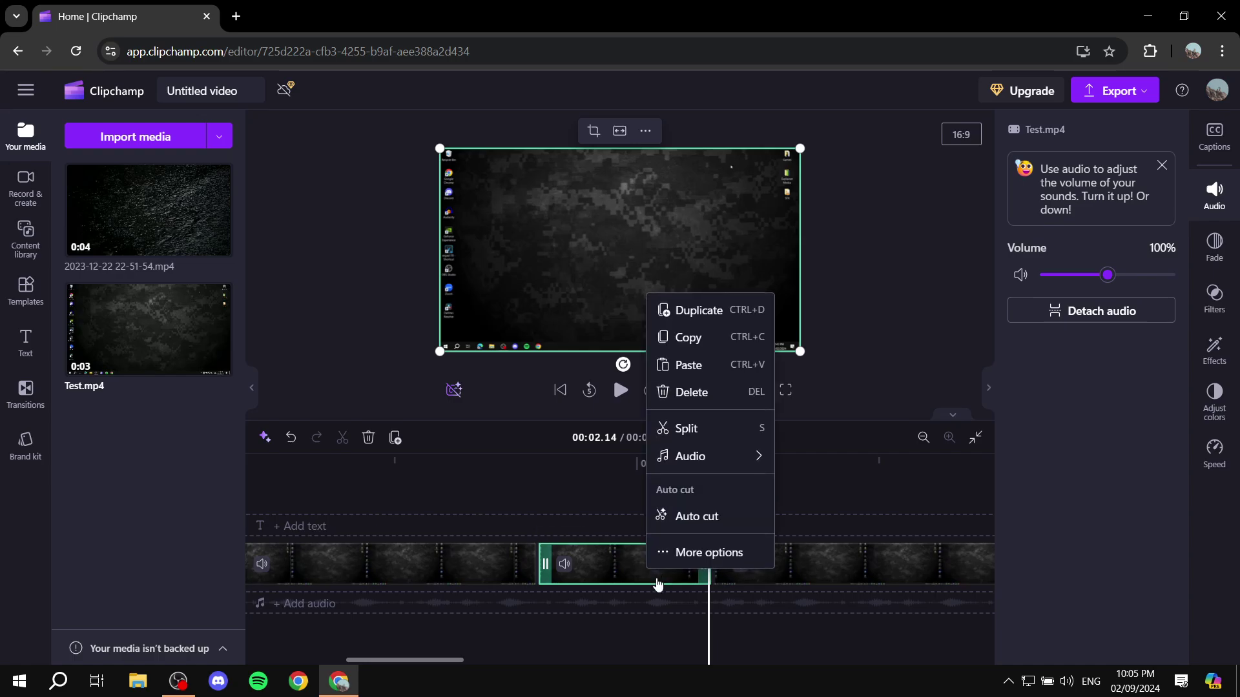
click(699, 398)
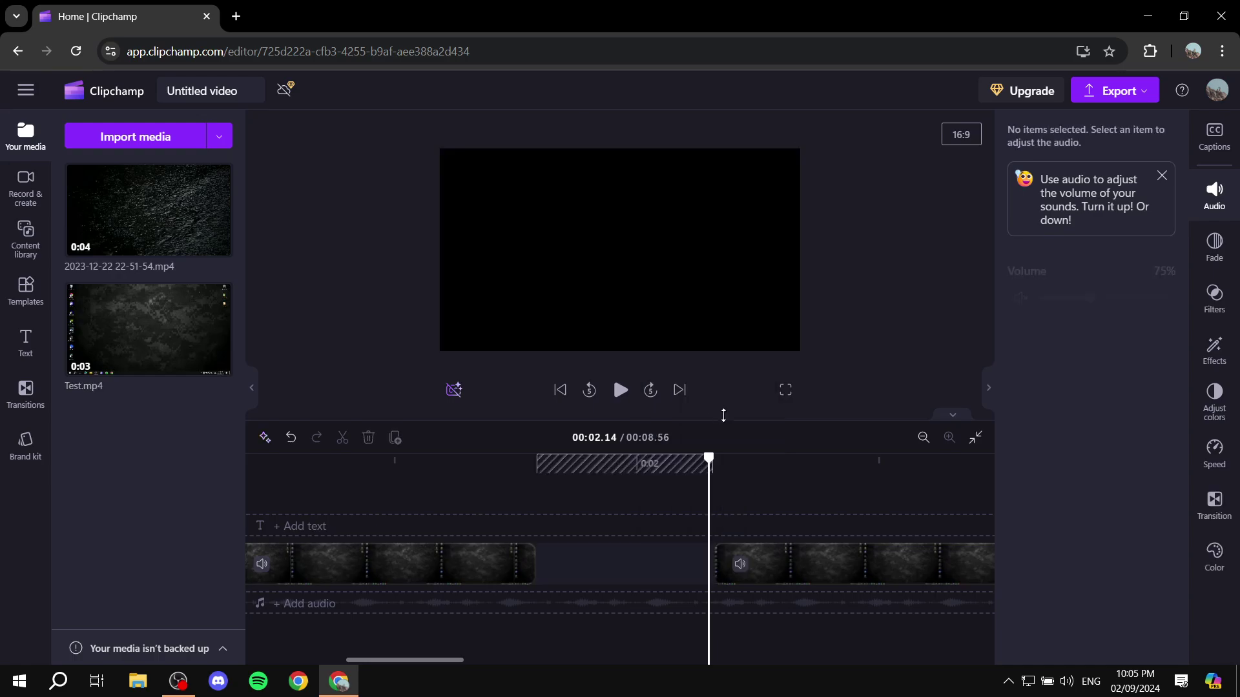
click(625, 566)
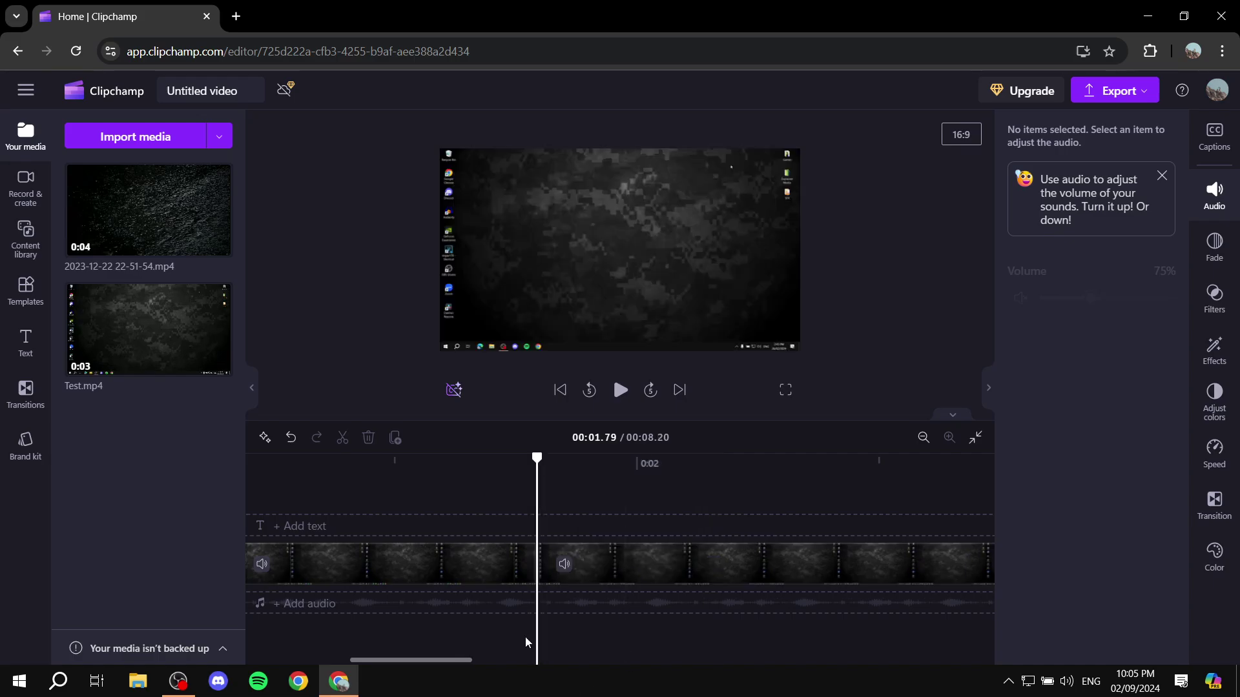
key(space)
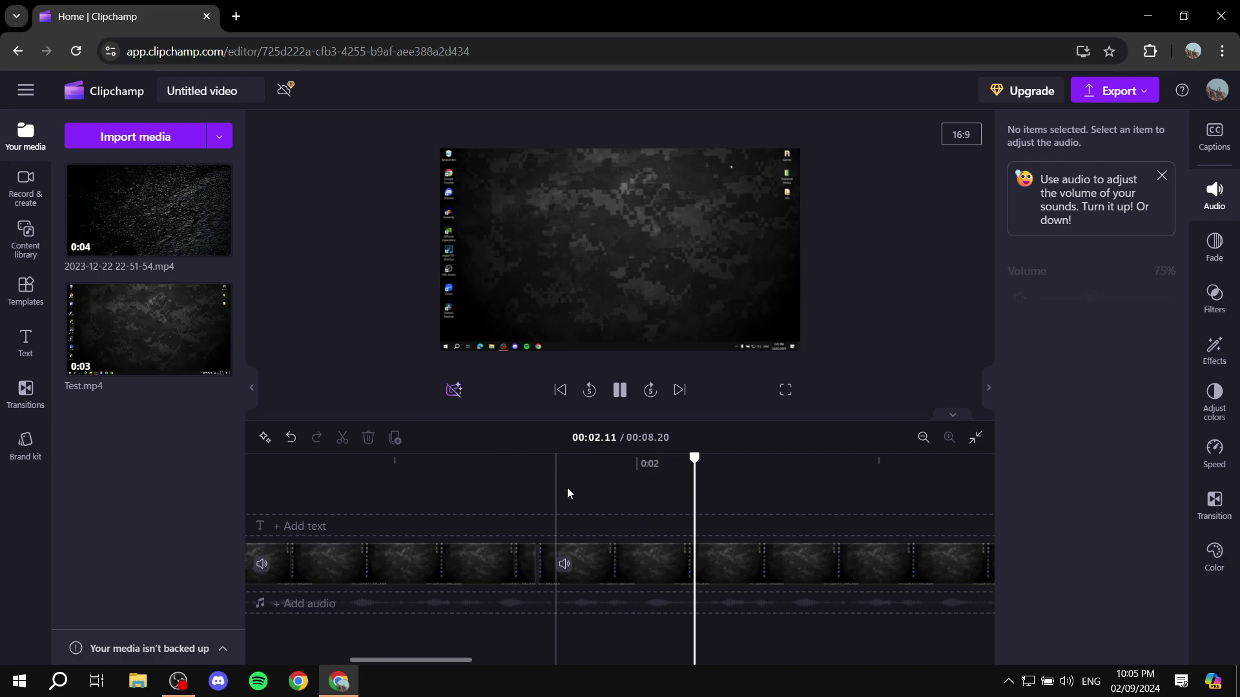
key(space)
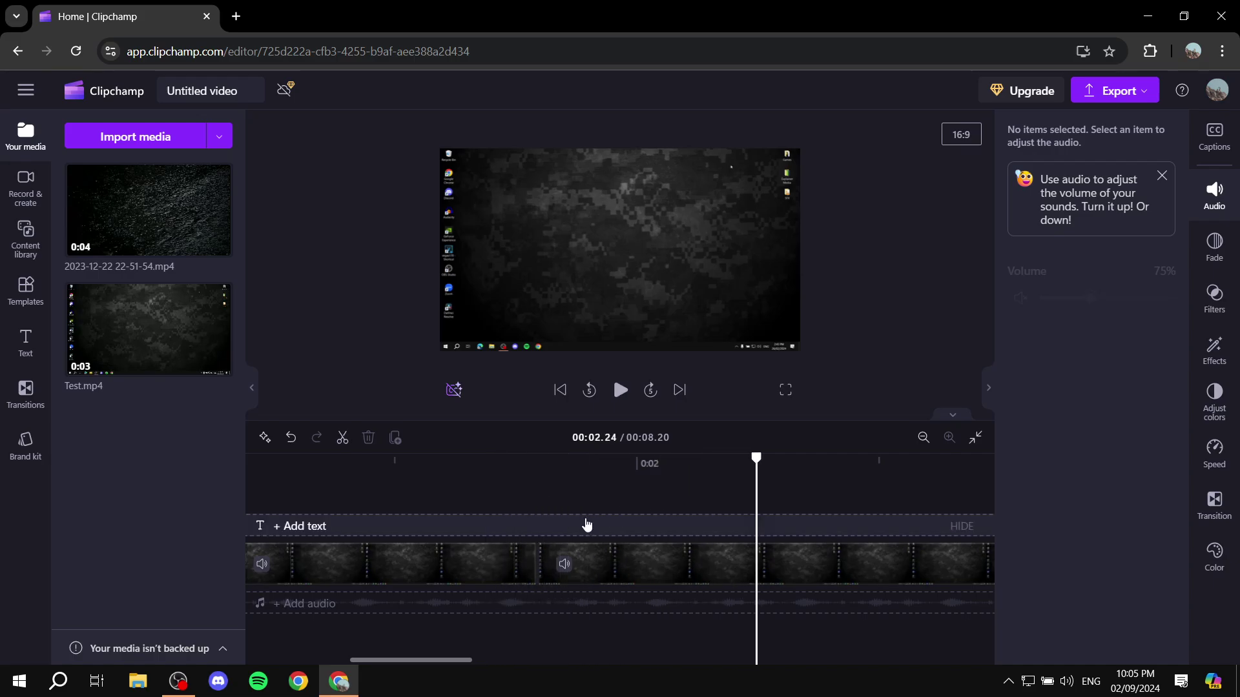
Zoom out and split the 2023-12-22 clip at 00:04.71
ctrl+scroll(586, 524, down, 5)
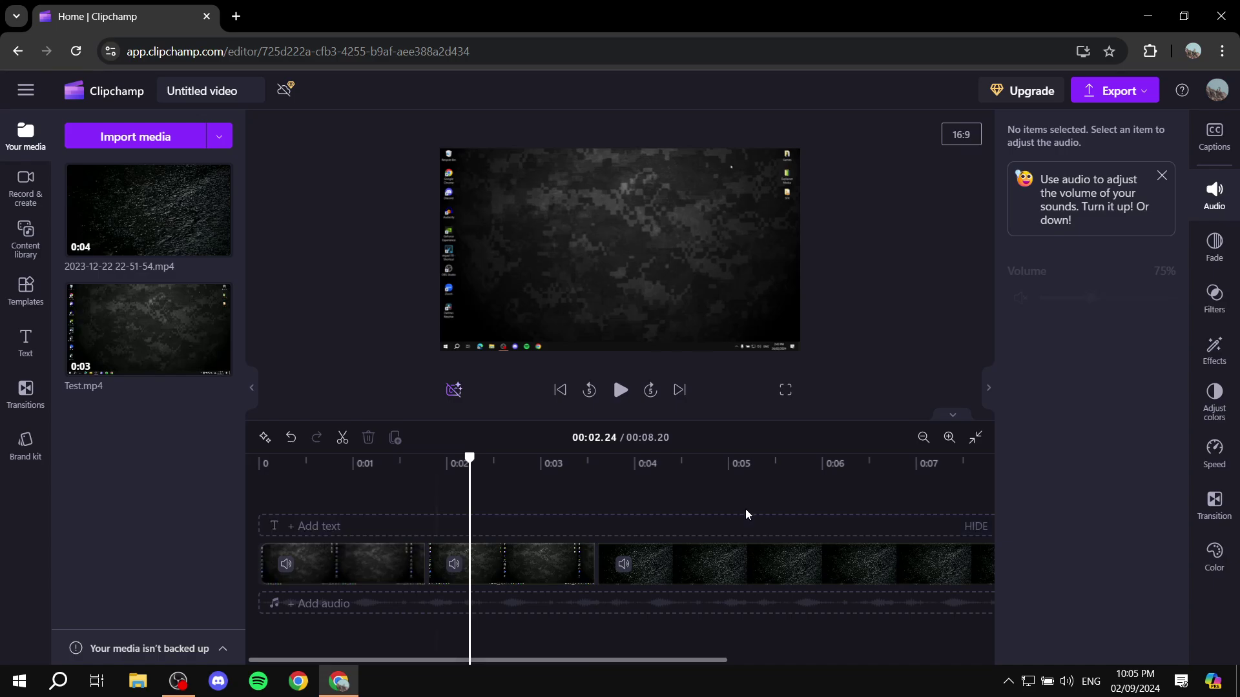
drag(629, 659, 737, 657)
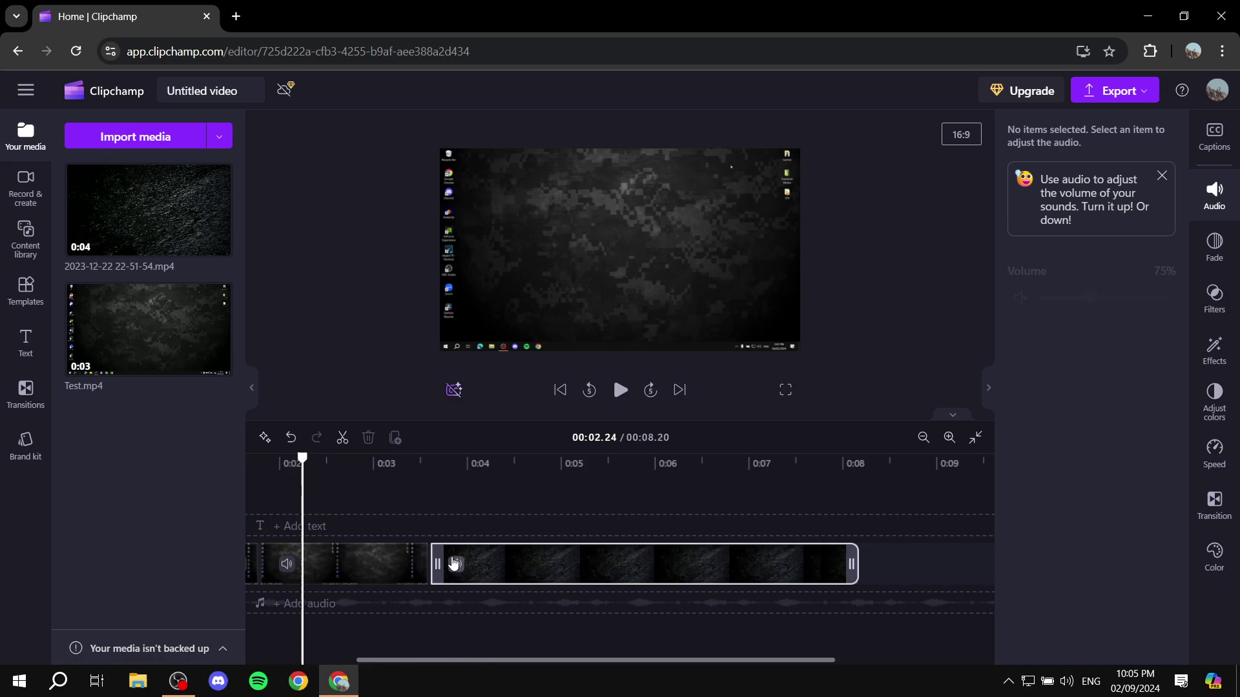
click(568, 562)
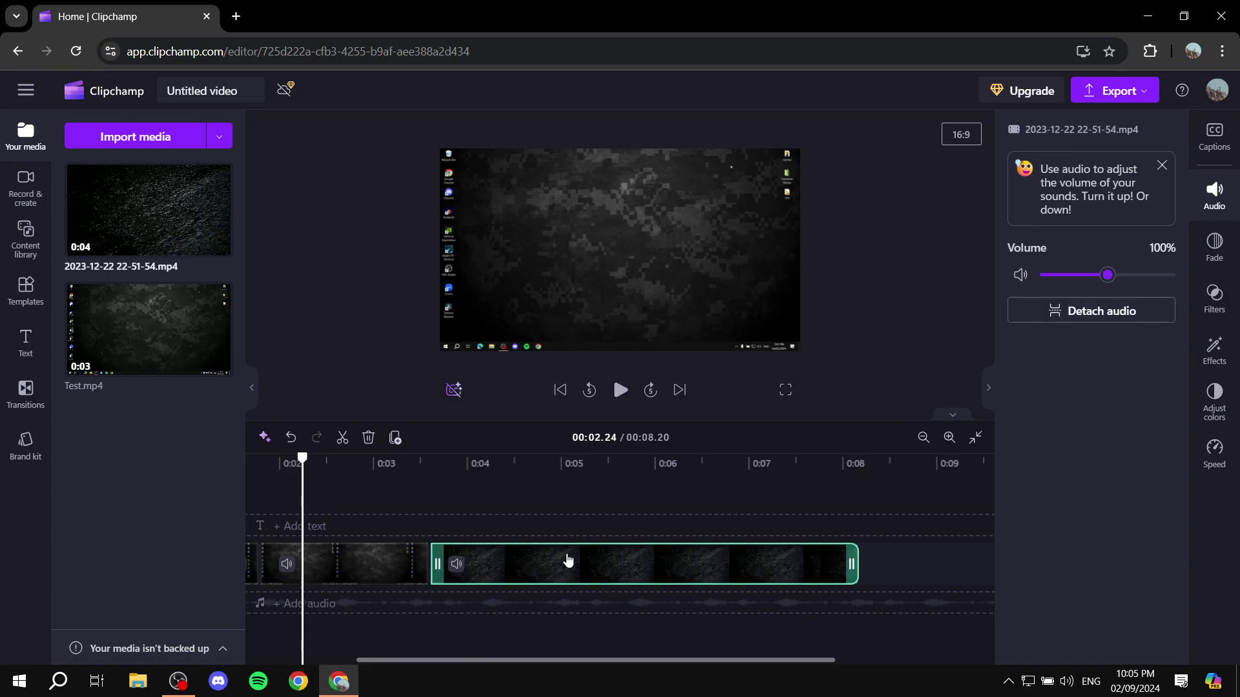
click(532, 474)
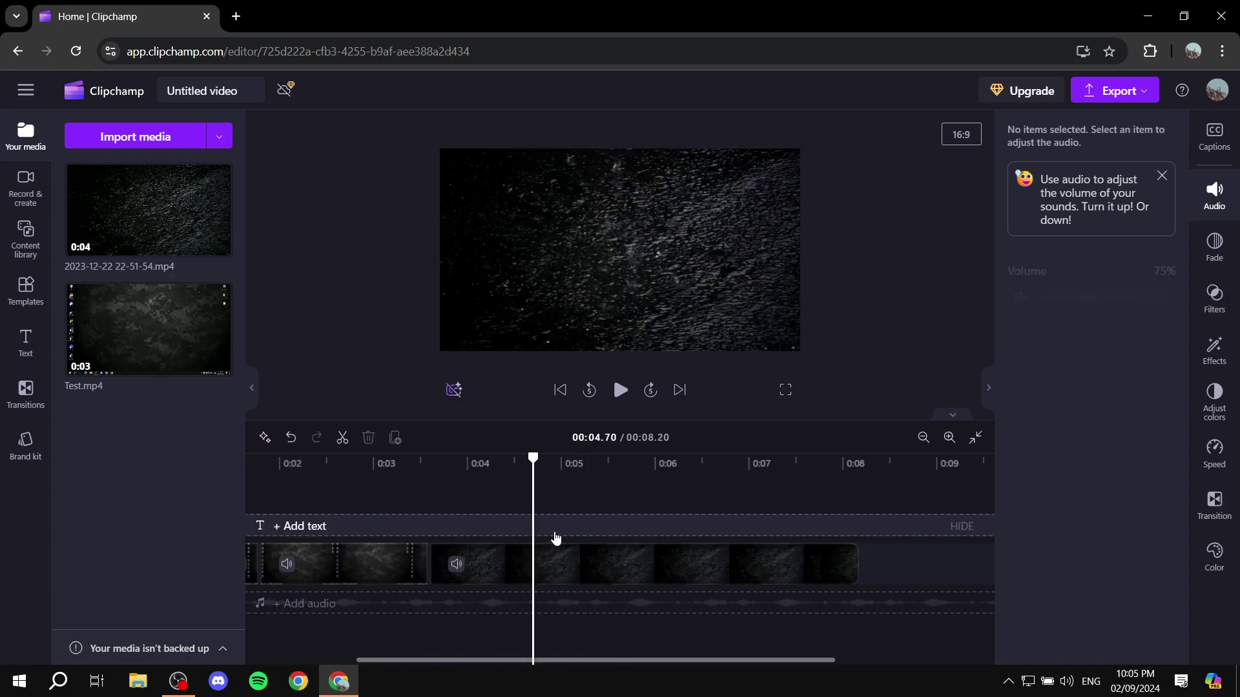
click(530, 569)
key(s)
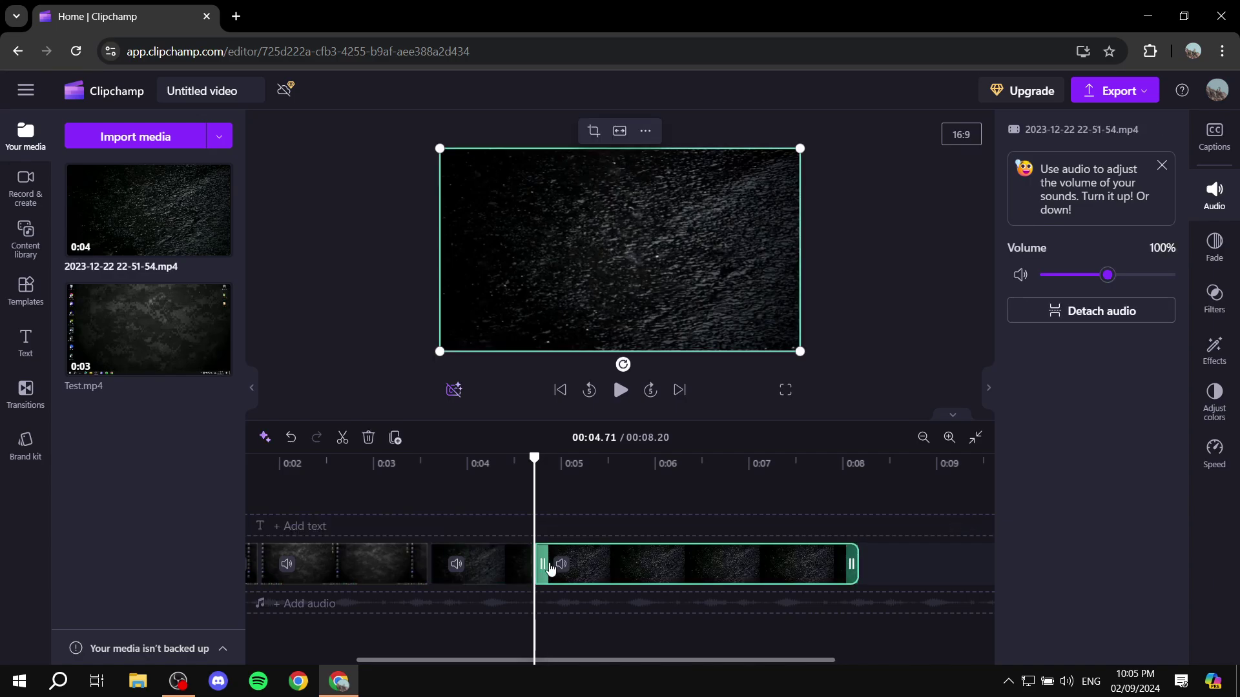
Split again at 00:05.30, delete the middle piece, and close the gap to 00:07.61
key(space)
key(space)
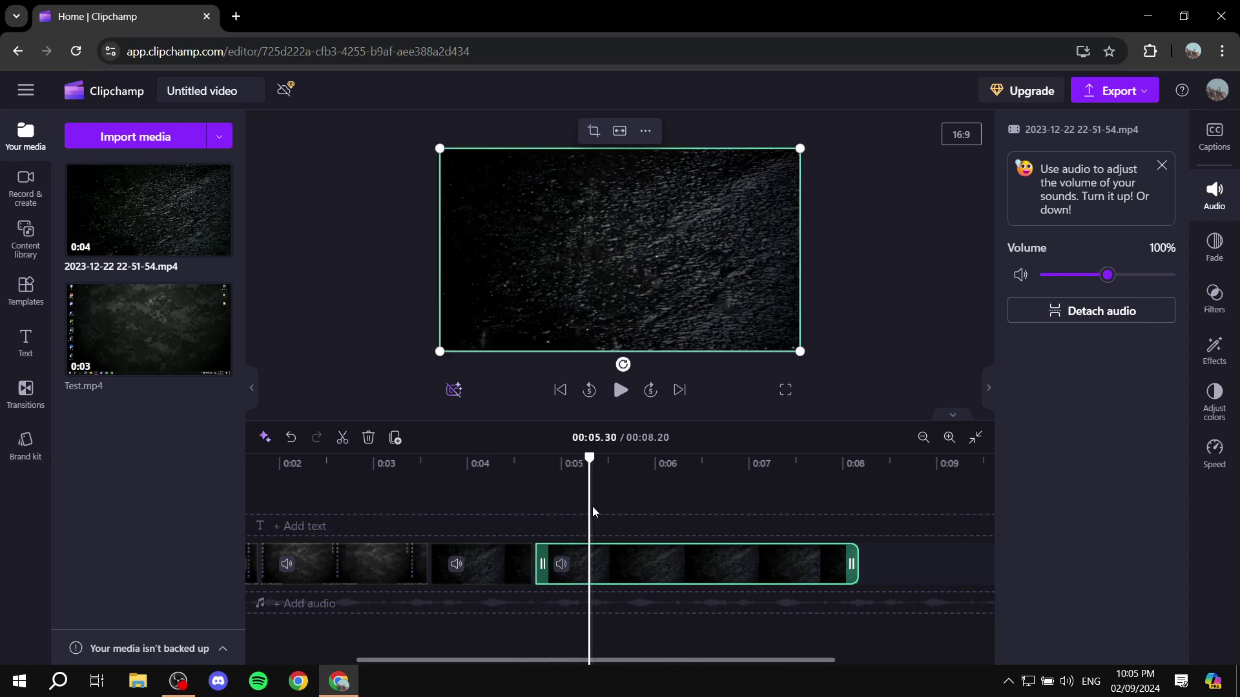
key(s)
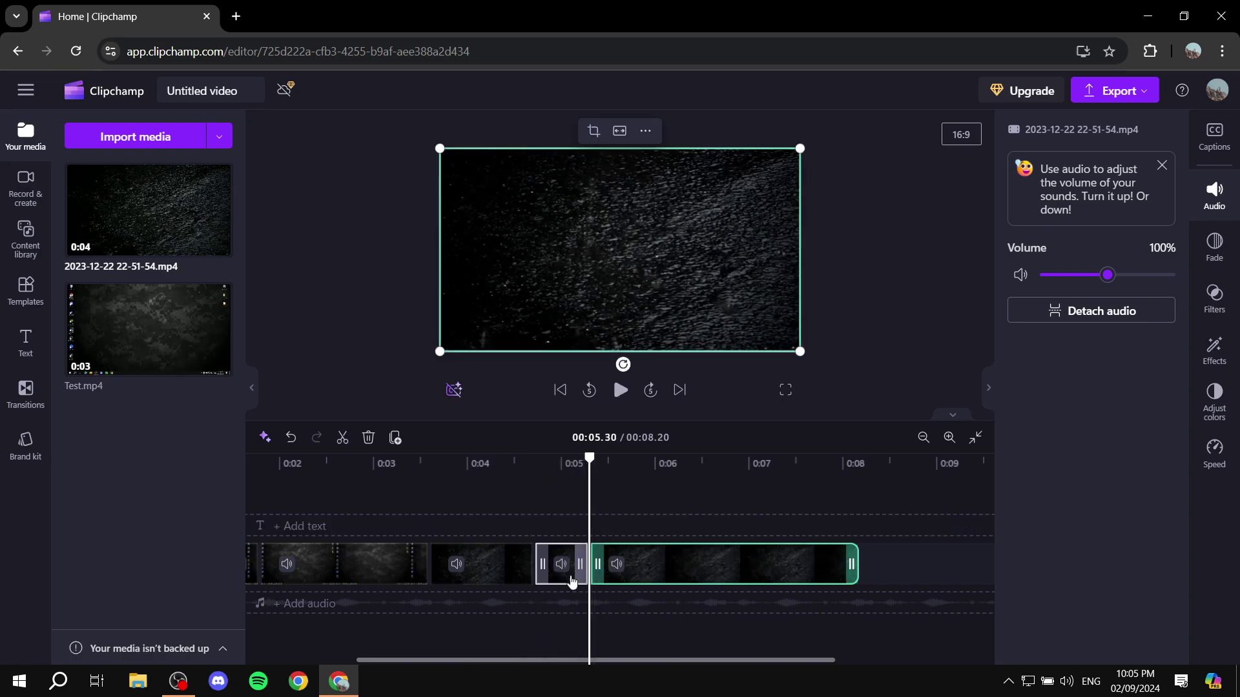
click(567, 581)
key(Delete)
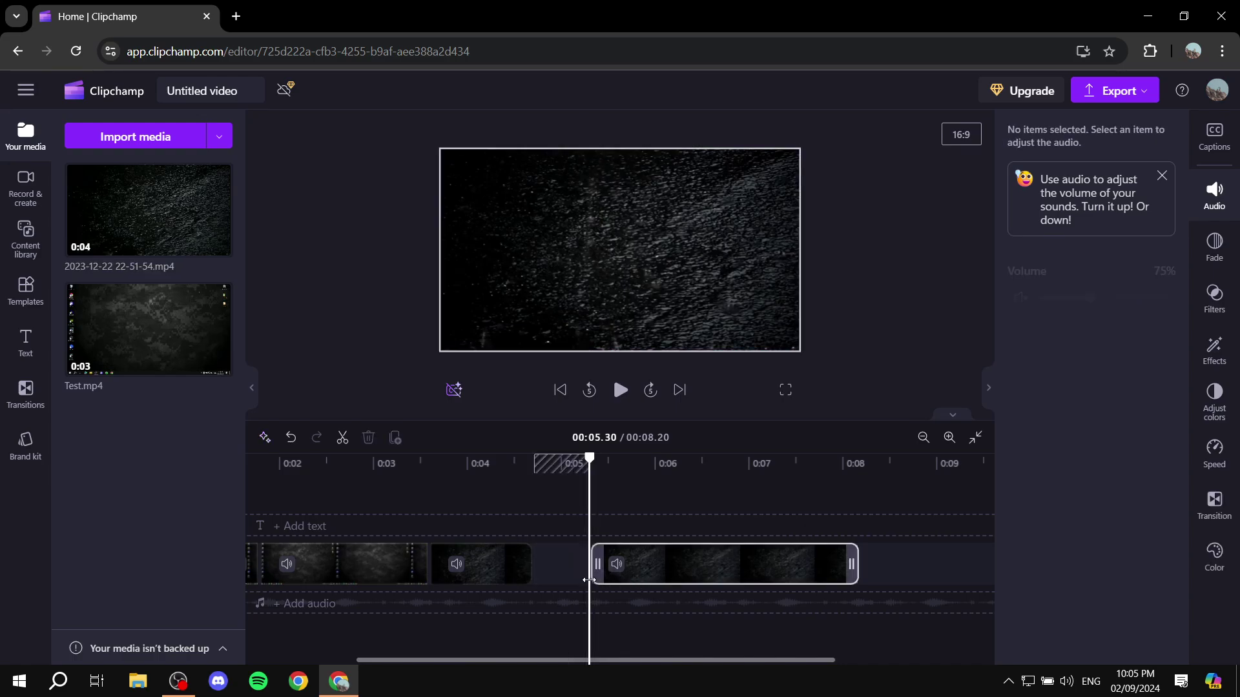
click(560, 566)
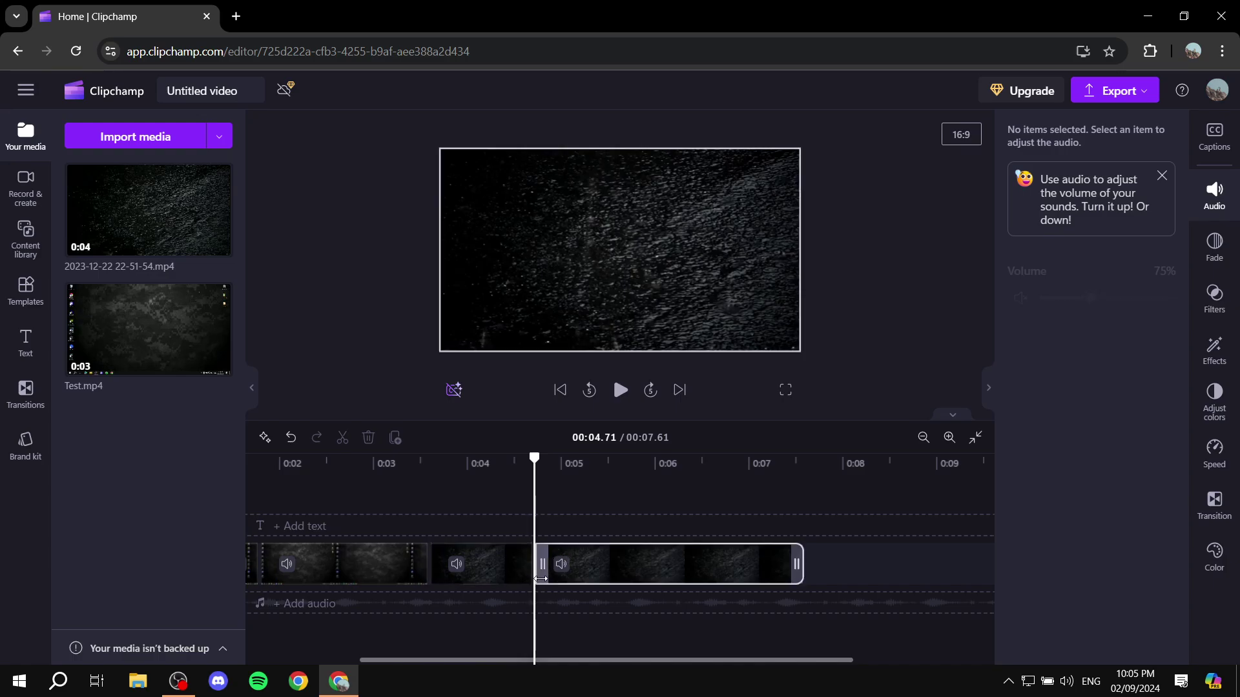
scroll(538, 566, up, 3)
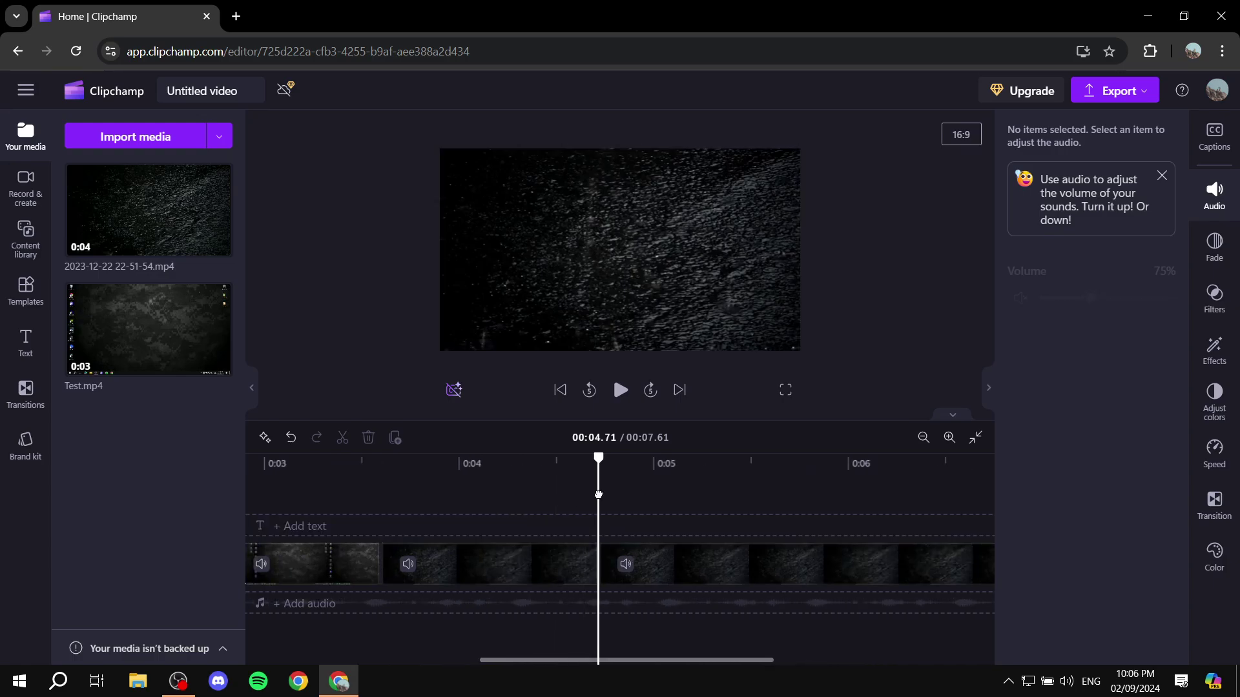